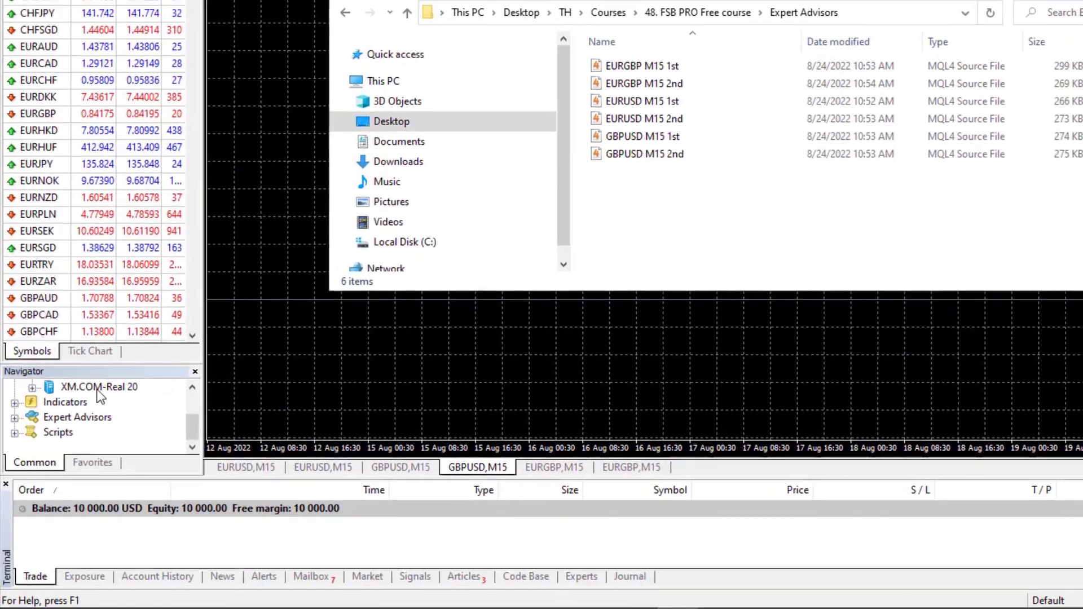
- Bring the terminal forward and select the XM.COM-Demo and XM.COM-Real 20 account entries
click(91, 401)
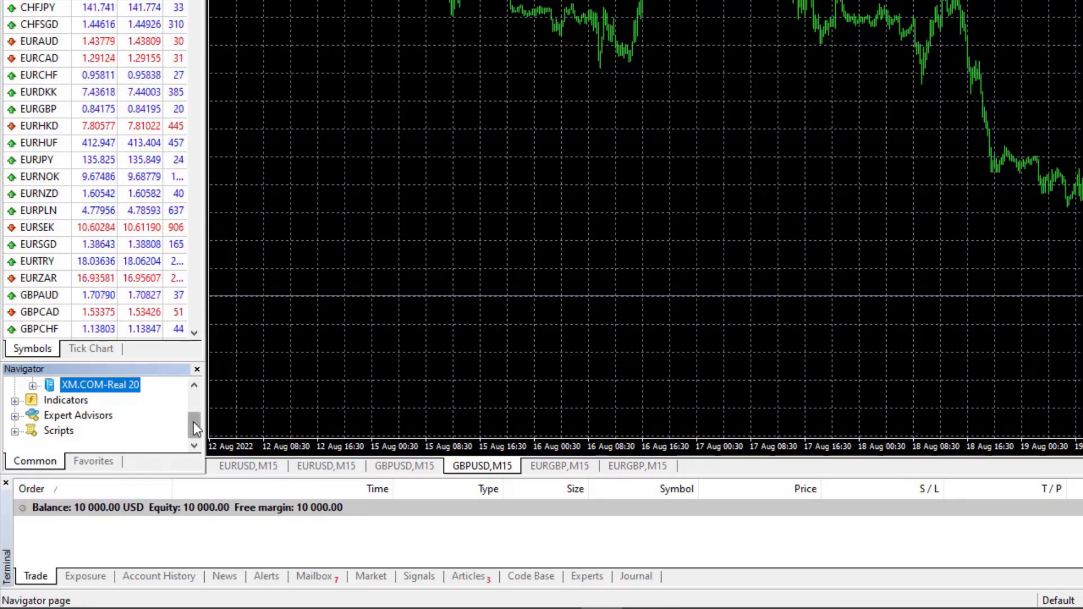
drag(194, 422, 193, 416)
click(111, 385)
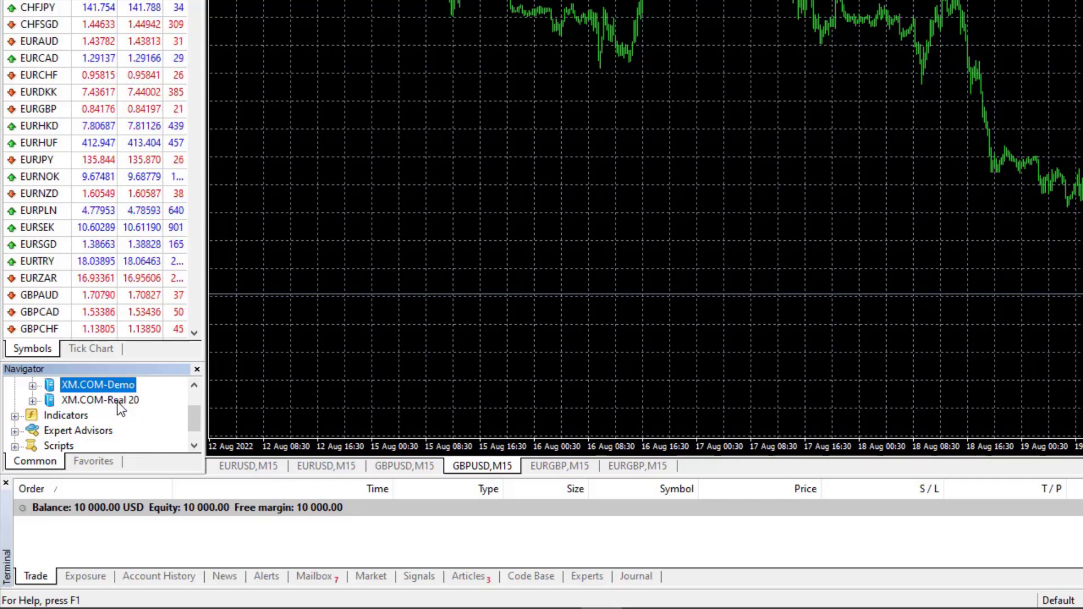
click(118, 402)
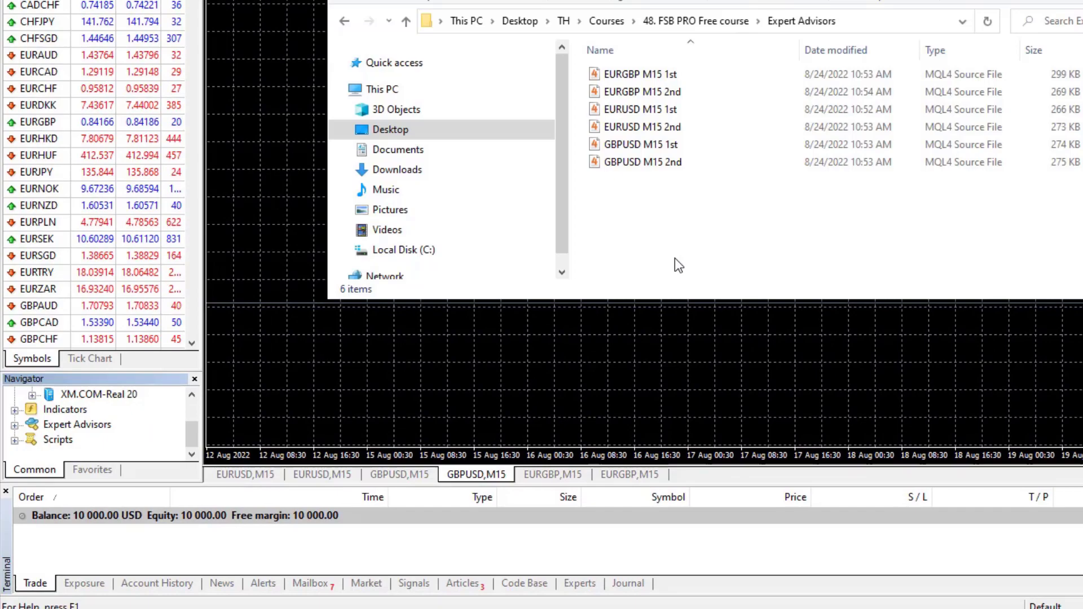
- Copy the six M15 advisor .mq4 files into the terminal's MQL4\Experts data folder
drag(705, 189, 619, 81)
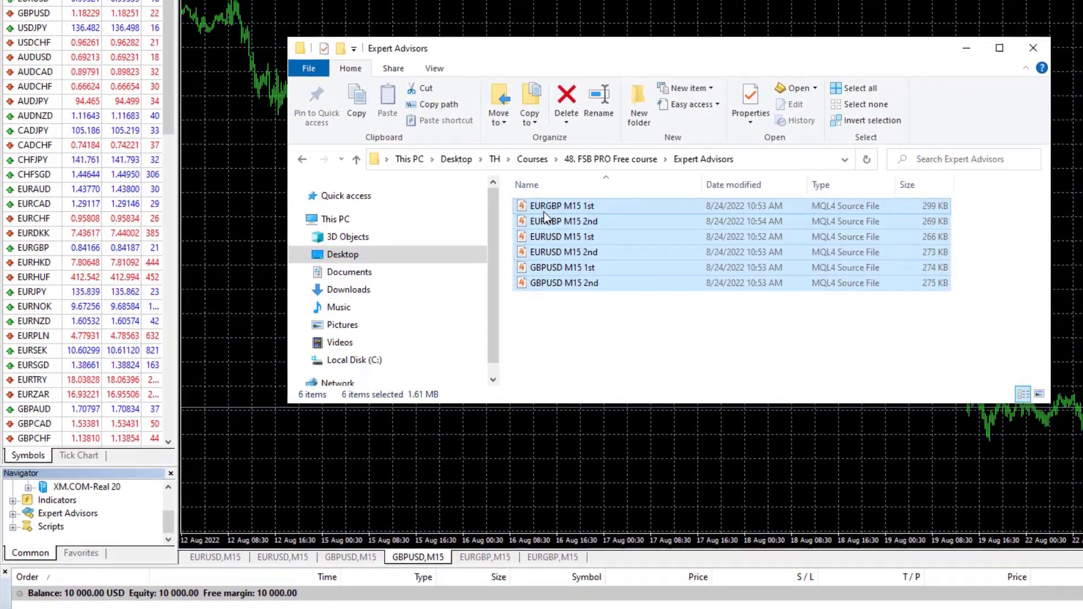
right_click(544, 212)
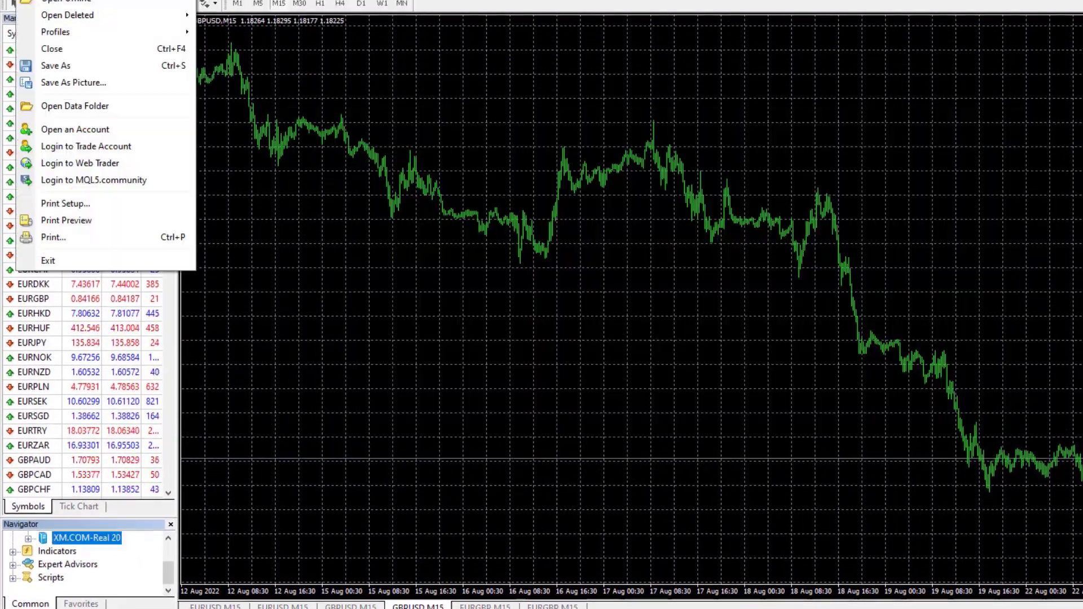
click(79, 105)
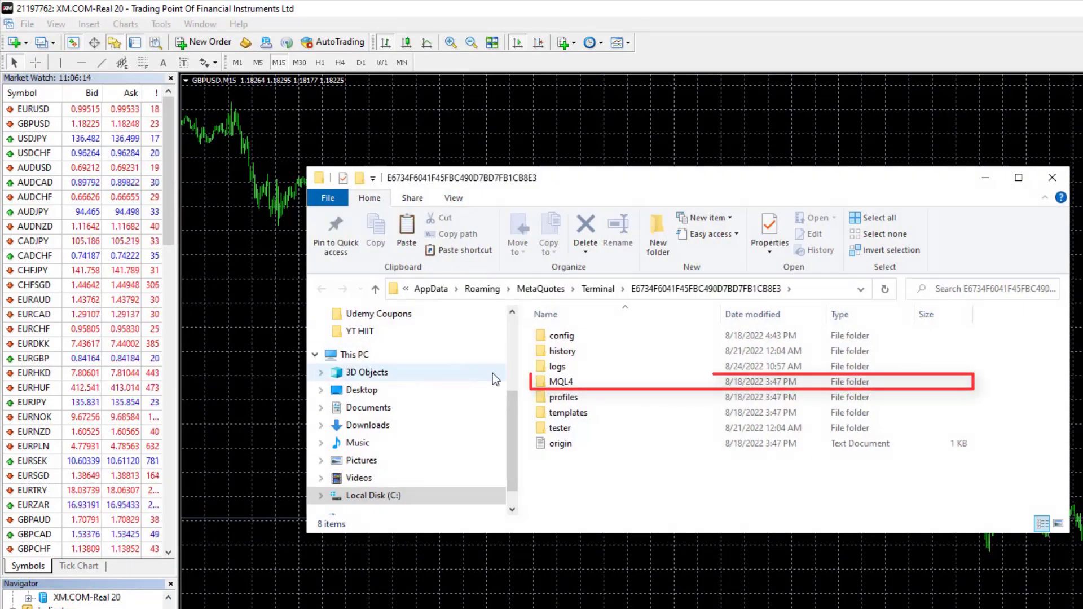
double_click(560, 381)
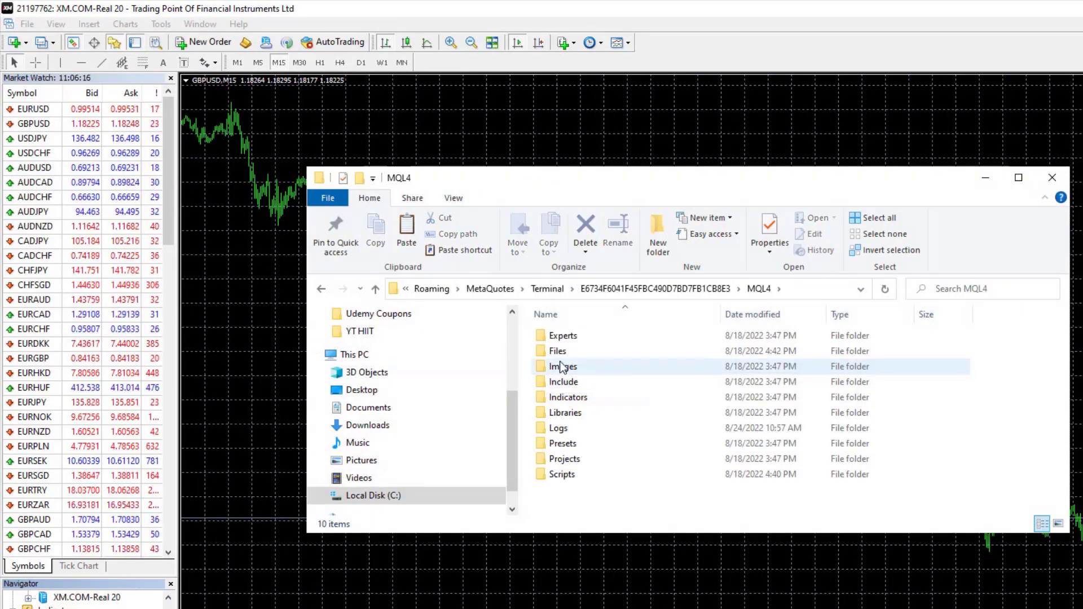
double_click(564, 336)
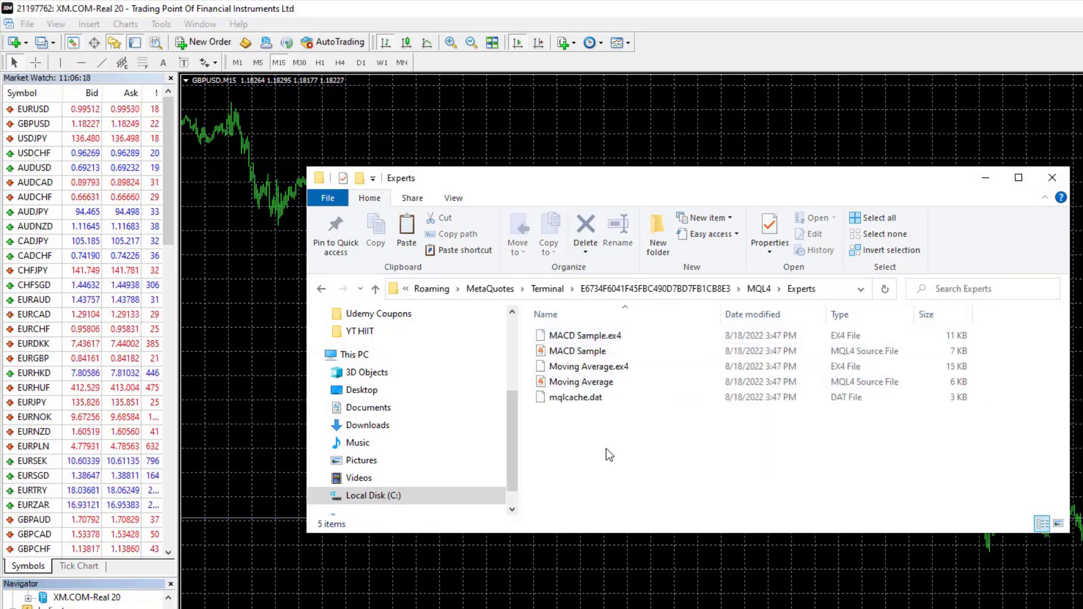
right_click(606, 448)
click(646, 546)
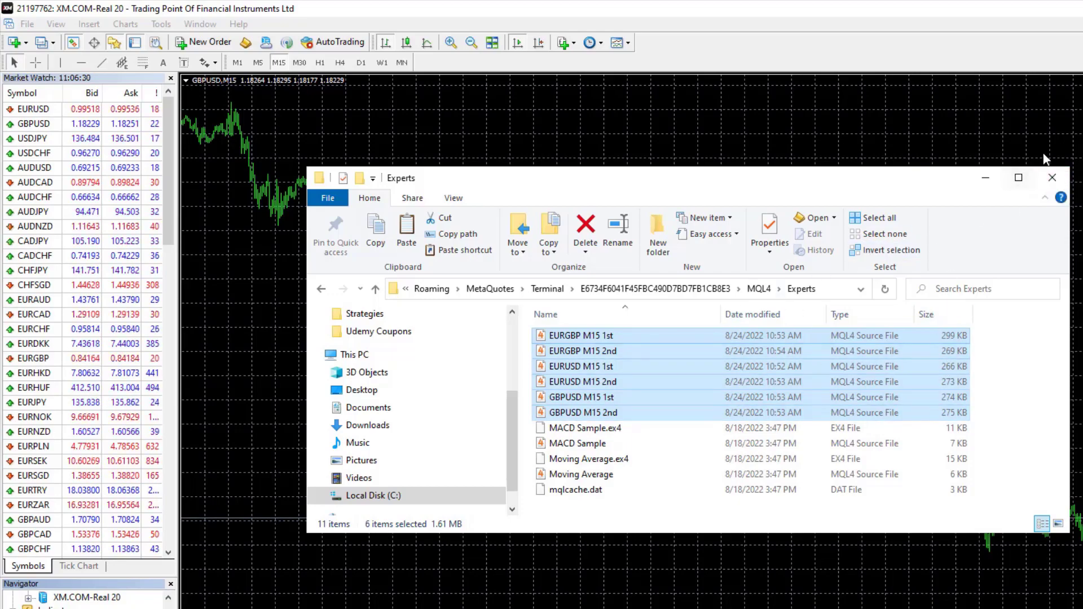
- Close the Experts folder, then refresh and expand Expert Advisors in the Navigator
click(1061, 181)
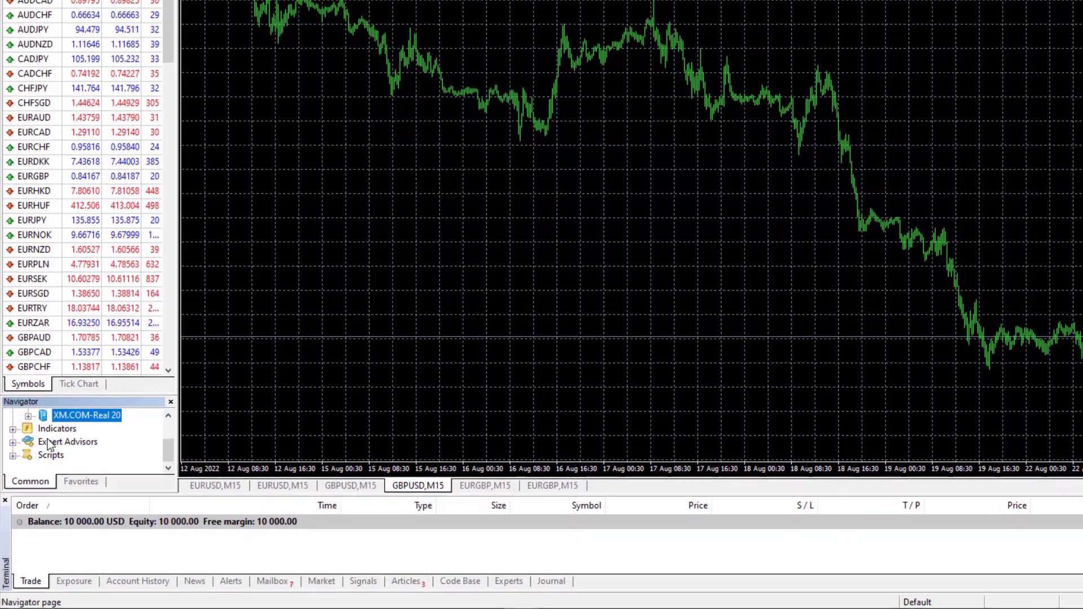
click(51, 514)
right_click(54, 444)
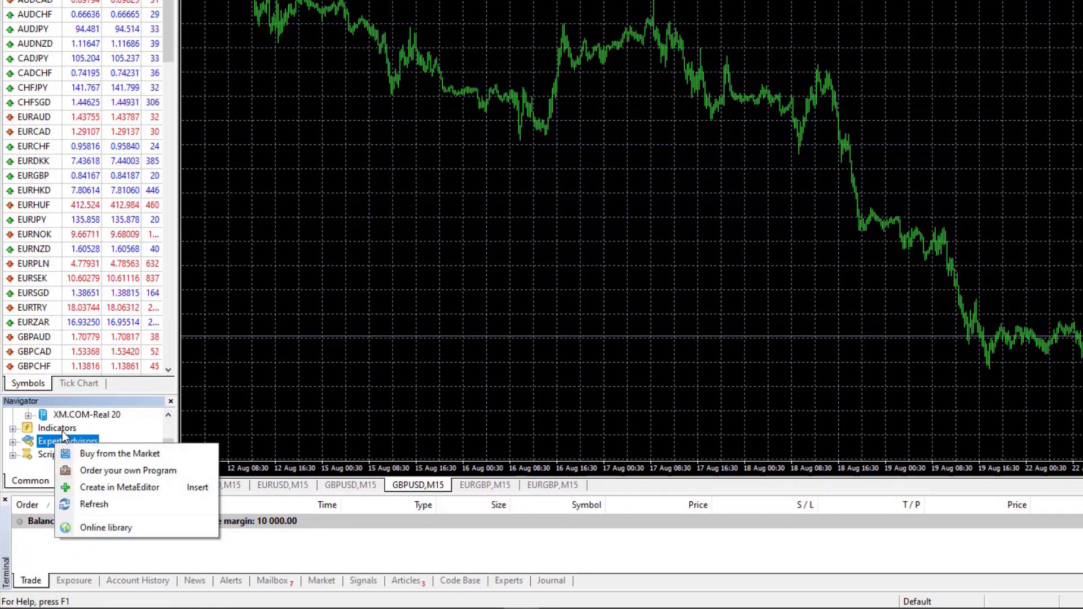
click(94, 503)
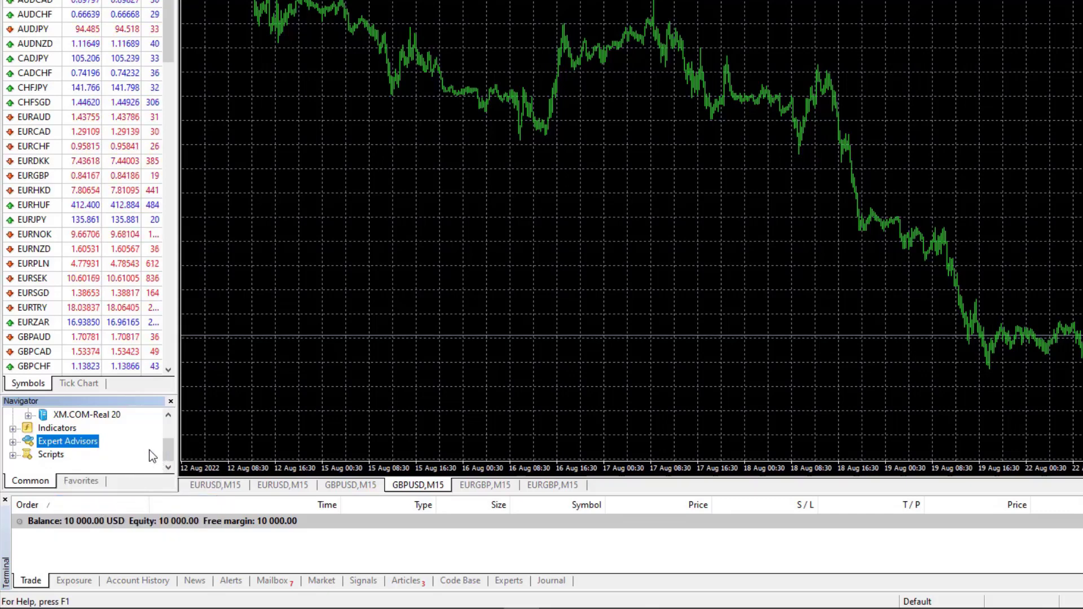
click(13, 444)
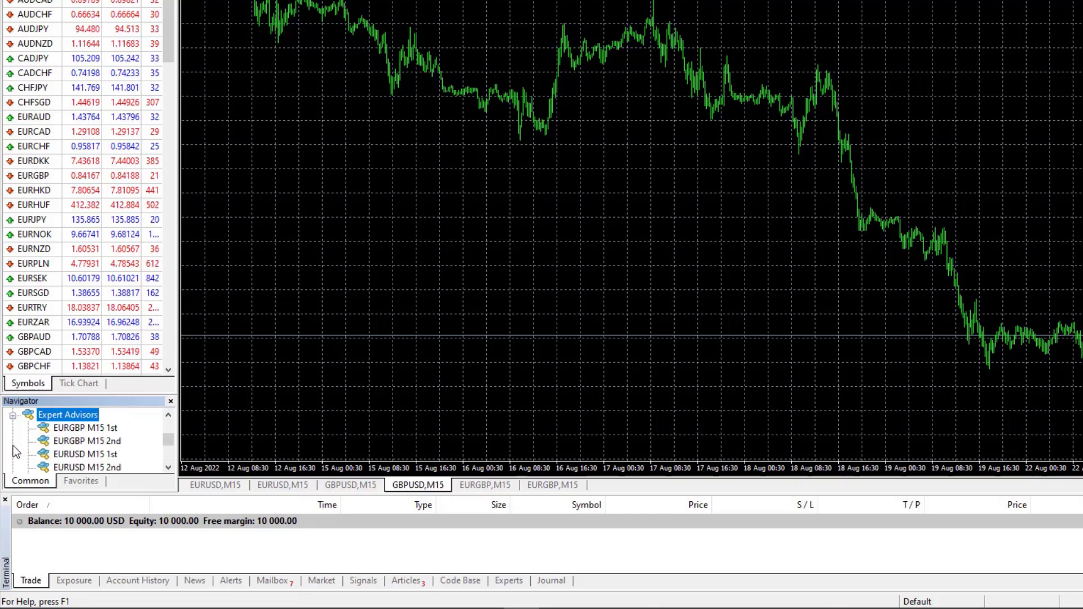
- Open the EURGBP M15 1st source file from the advisor folder in the code editor
key(alt+Tab)
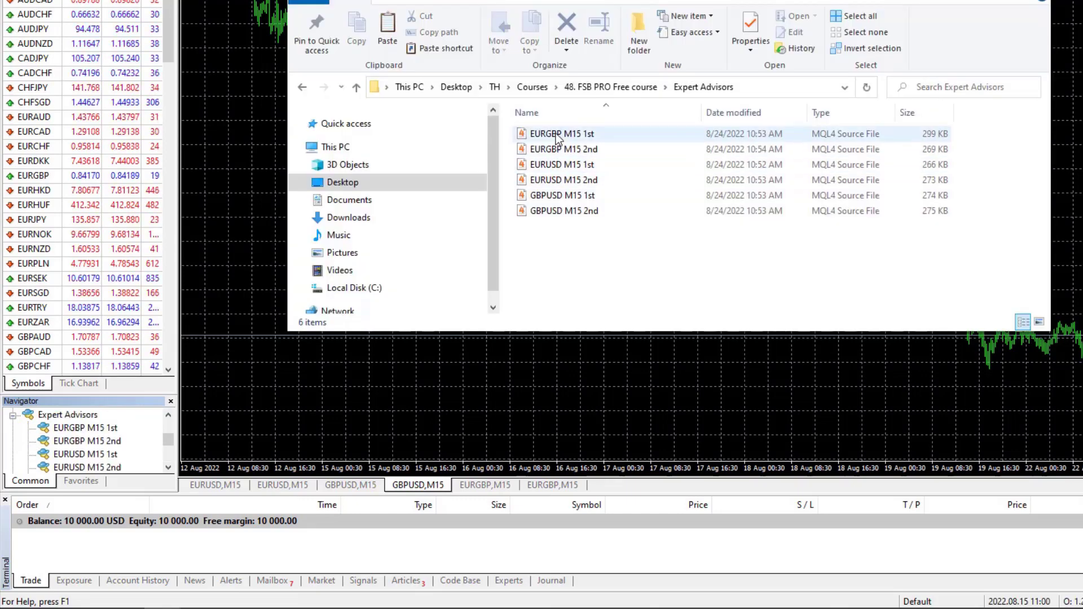
click(557, 134)
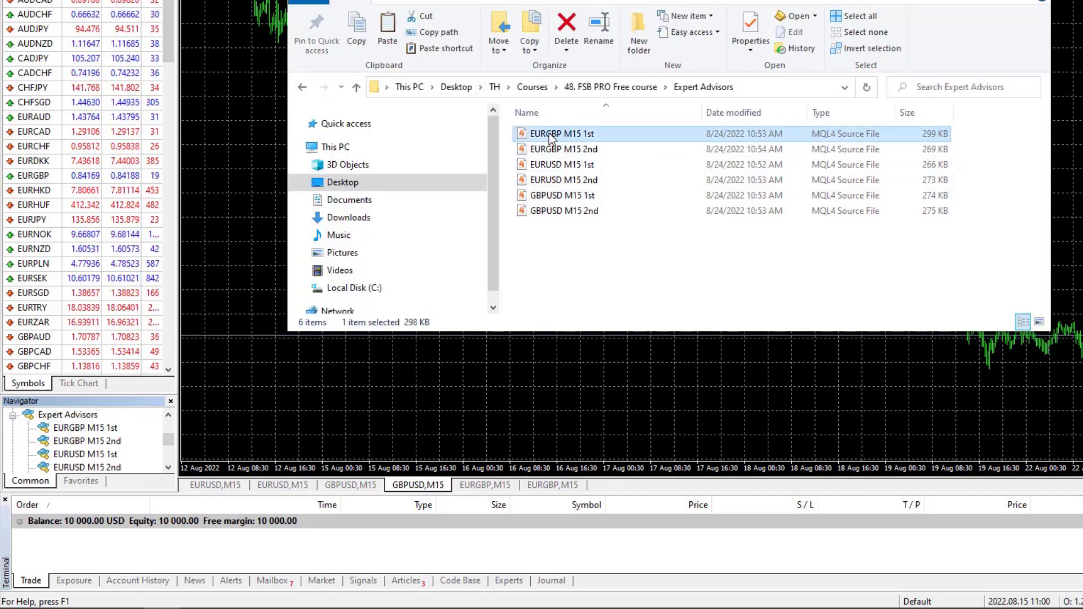
double_click(550, 135)
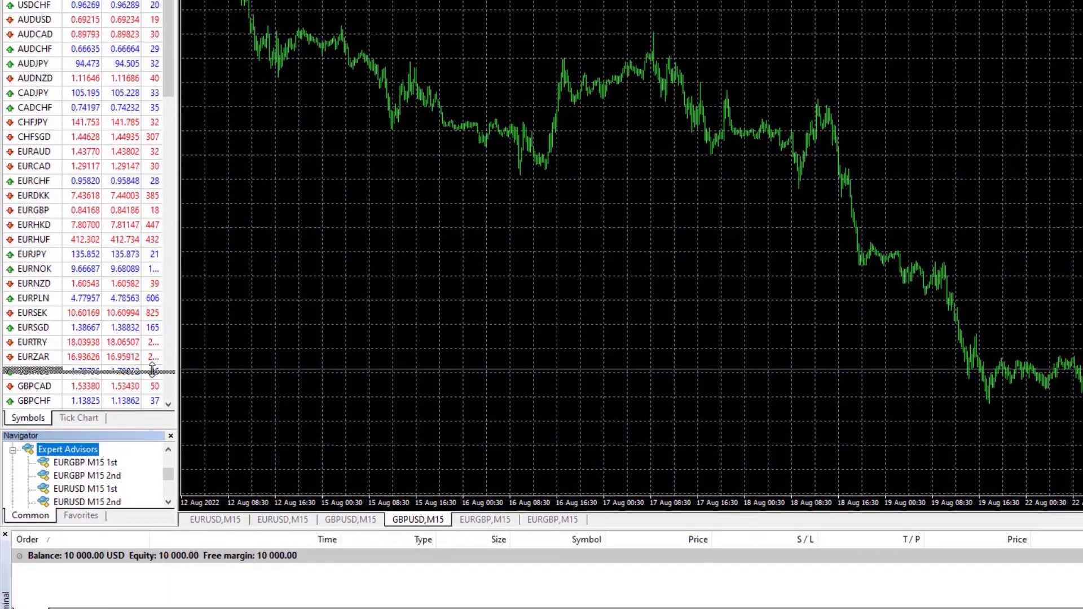
- Enlarge the Navigator panel so more expert advisors are visible
drag(152, 370, 154, 345)
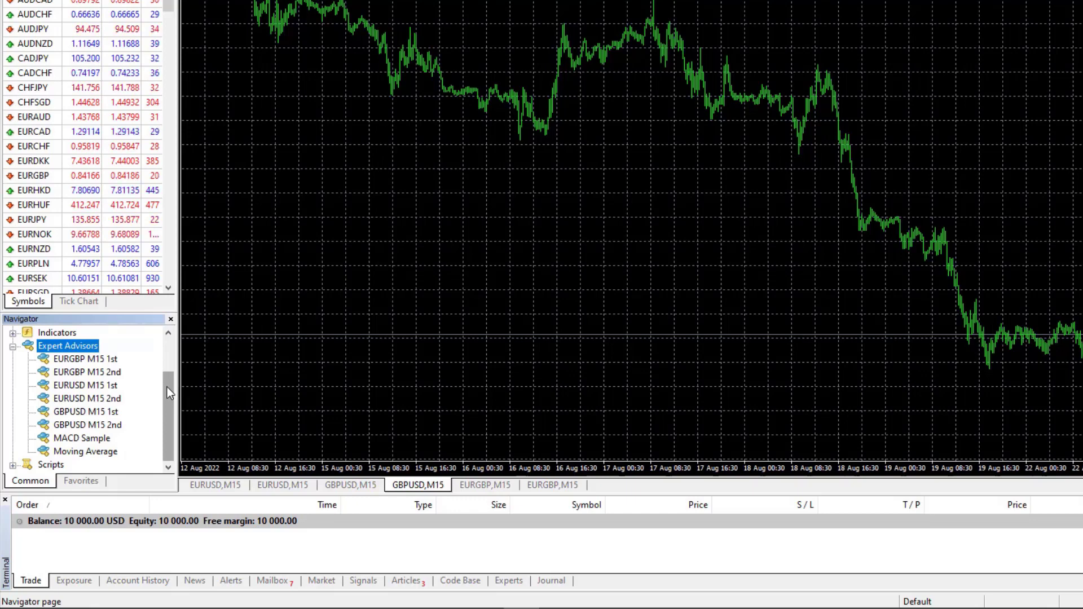
drag(167, 387, 167, 379)
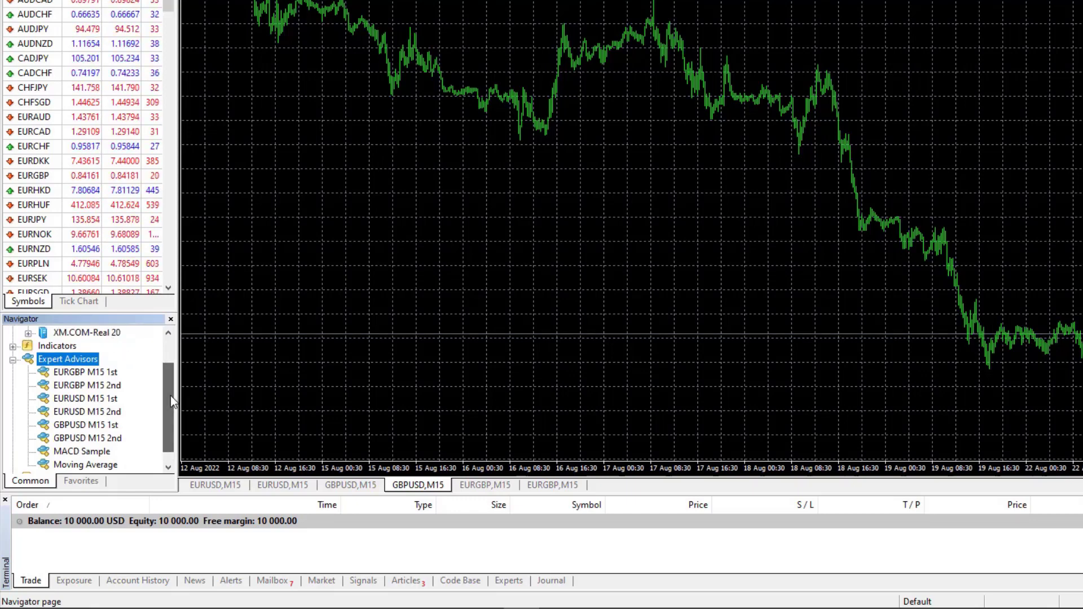
drag(170, 395, 168, 370)
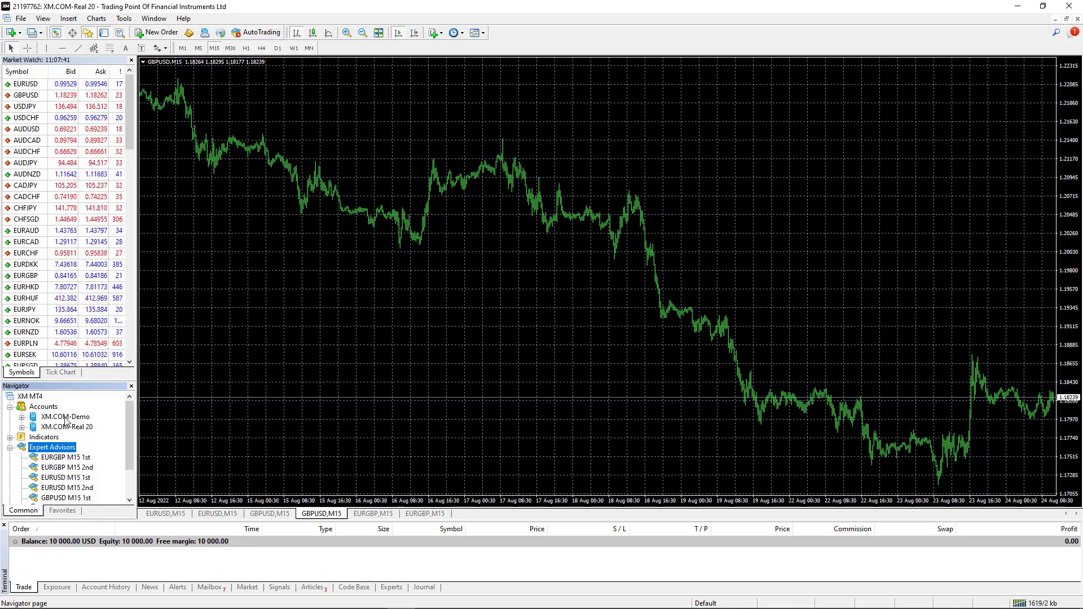
- Select the XM.COM-Demo and XM.COM-Real 20 account entries in the Navigator
click(65, 420)
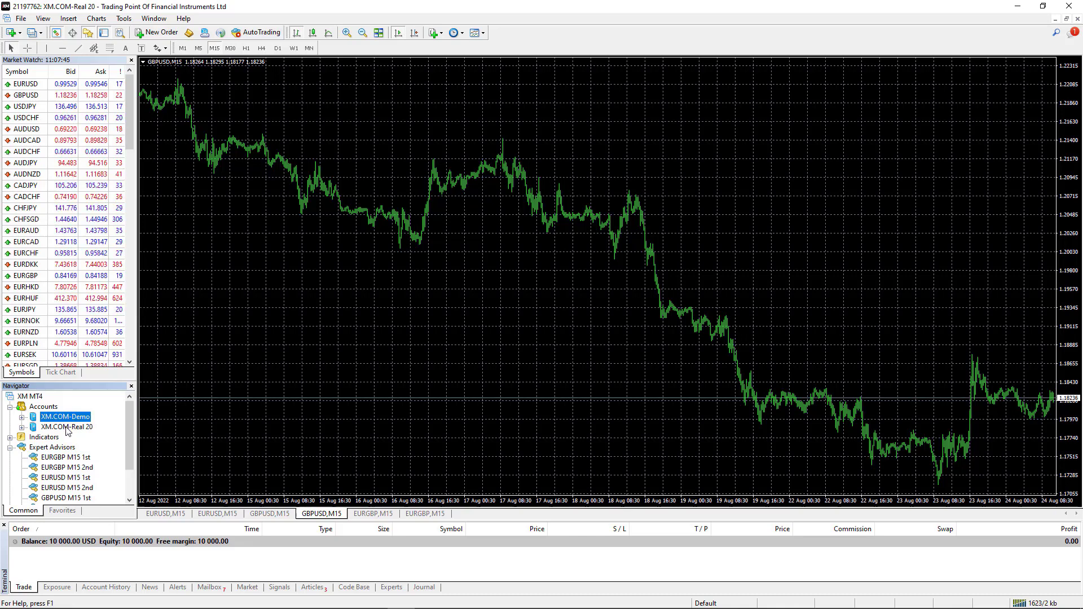
click(67, 428)
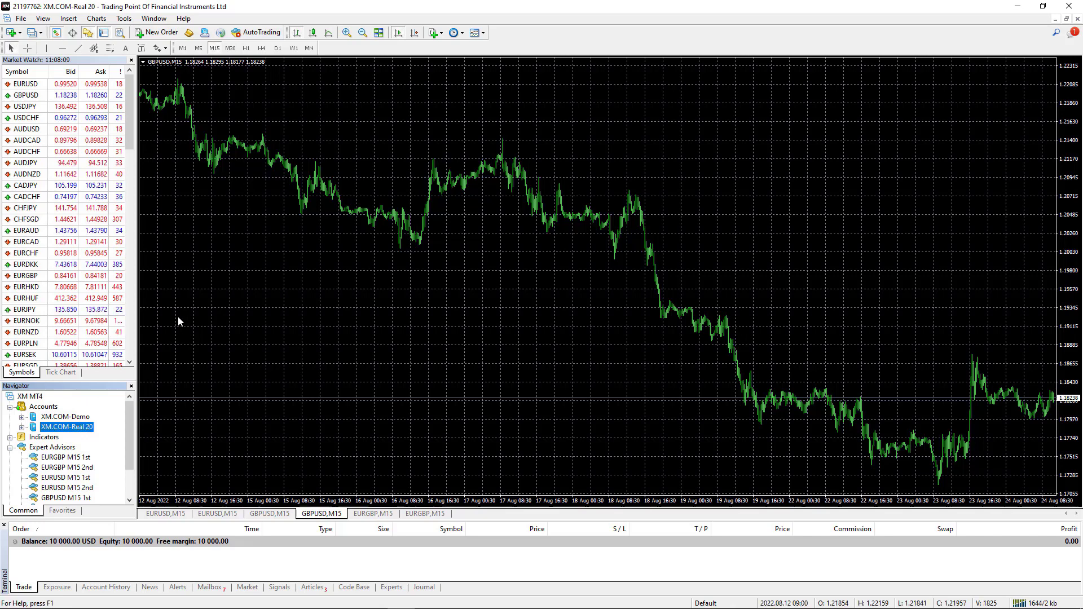
click(65, 418)
click(65, 428)
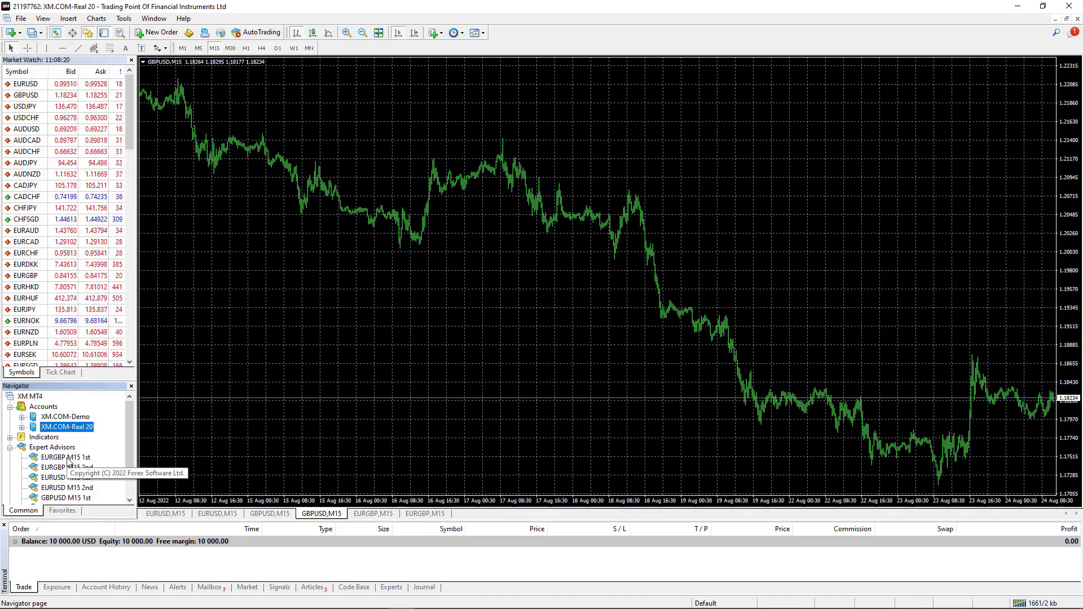
- Select EURGBP M15 1st in the Navigator and turn on AutoTrading
click(68, 458)
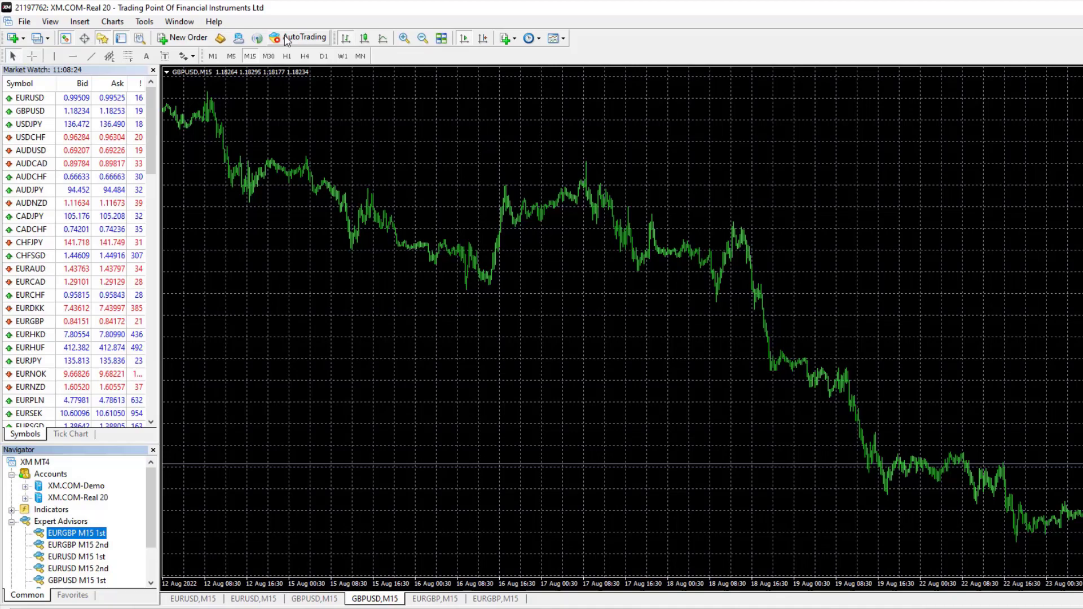
click(324, 45)
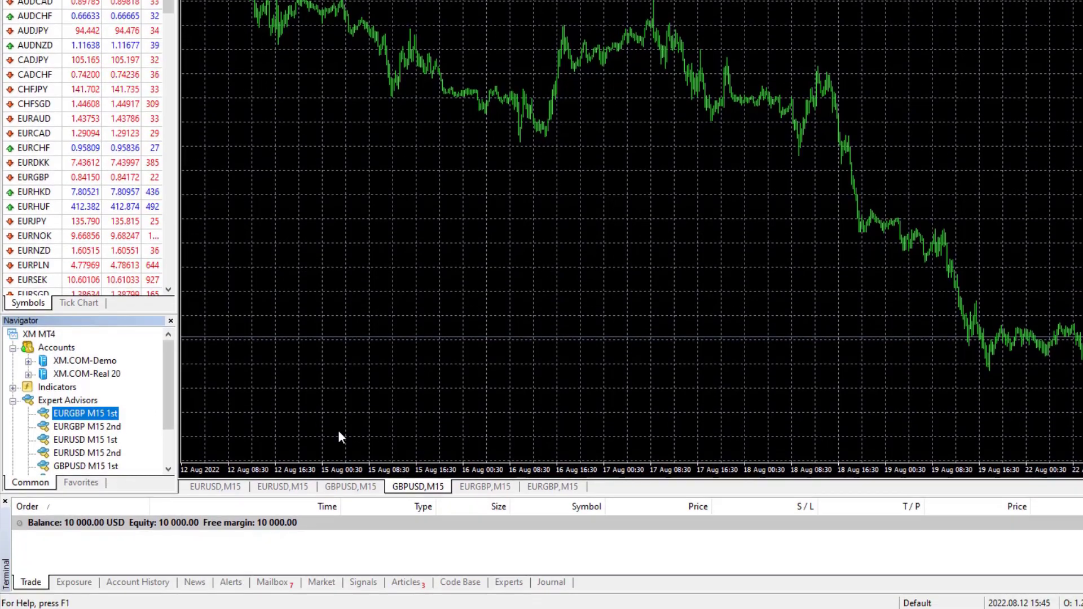
- On the first EURGBP M15 chart, delete the Commodity Channel Index and untick One Click Trading
click(473, 486)
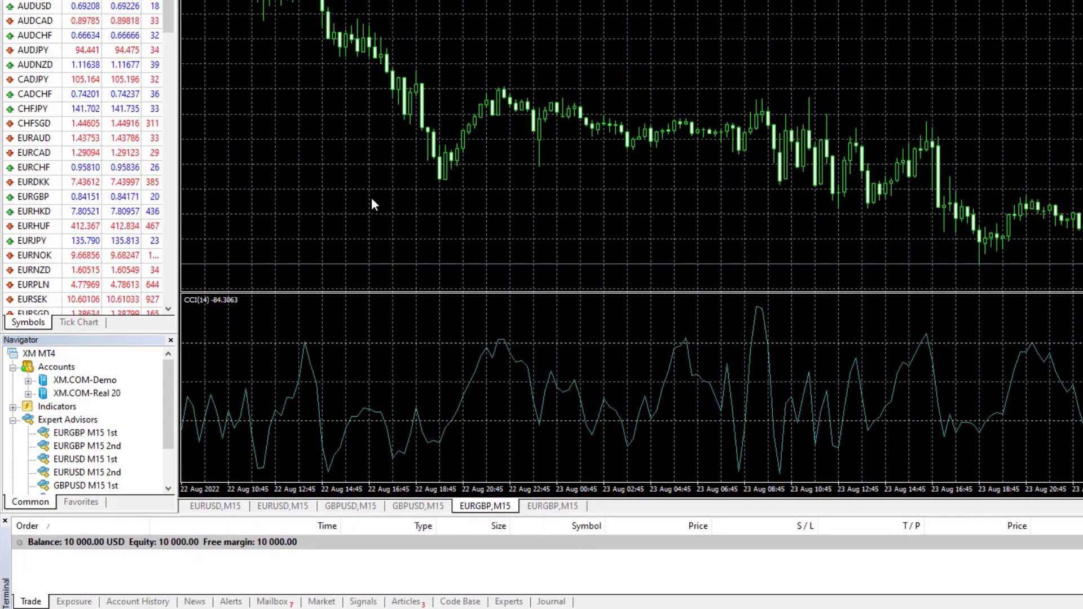
right_click(339, 116)
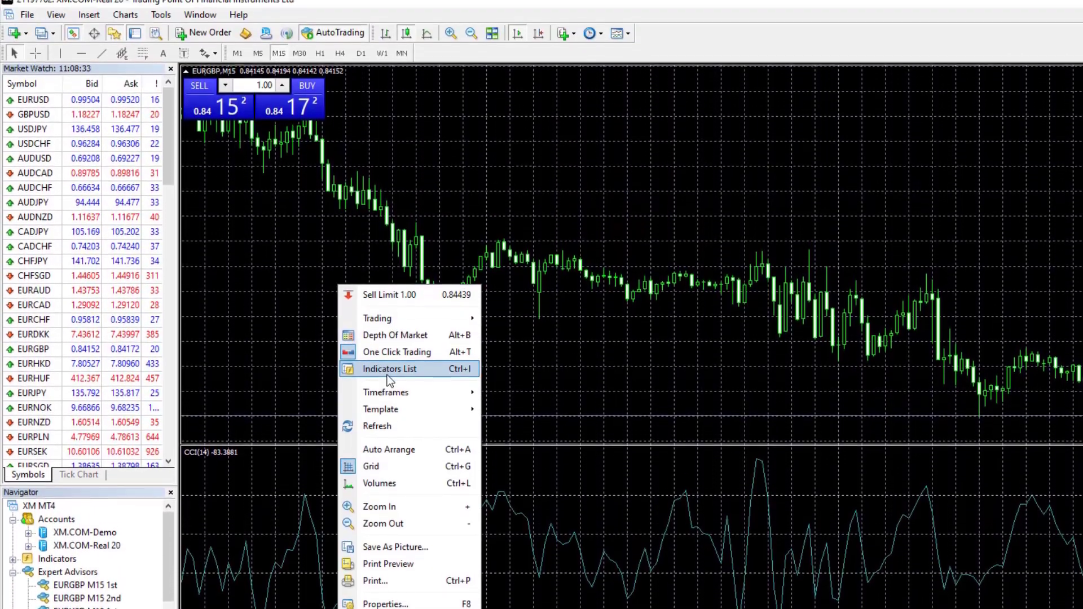
click(388, 267)
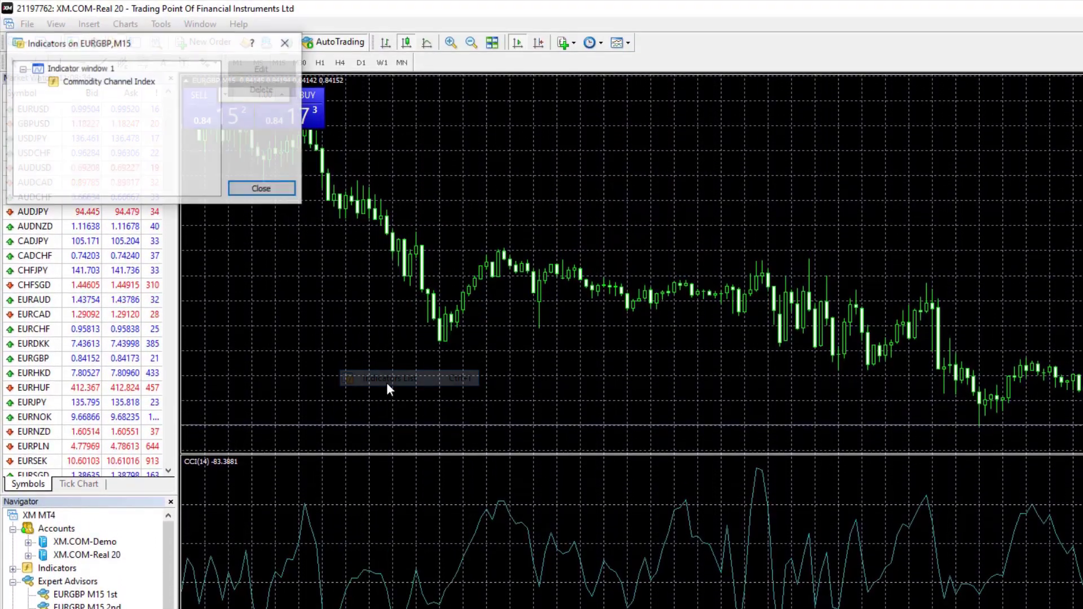
click(117, 80)
click(237, 90)
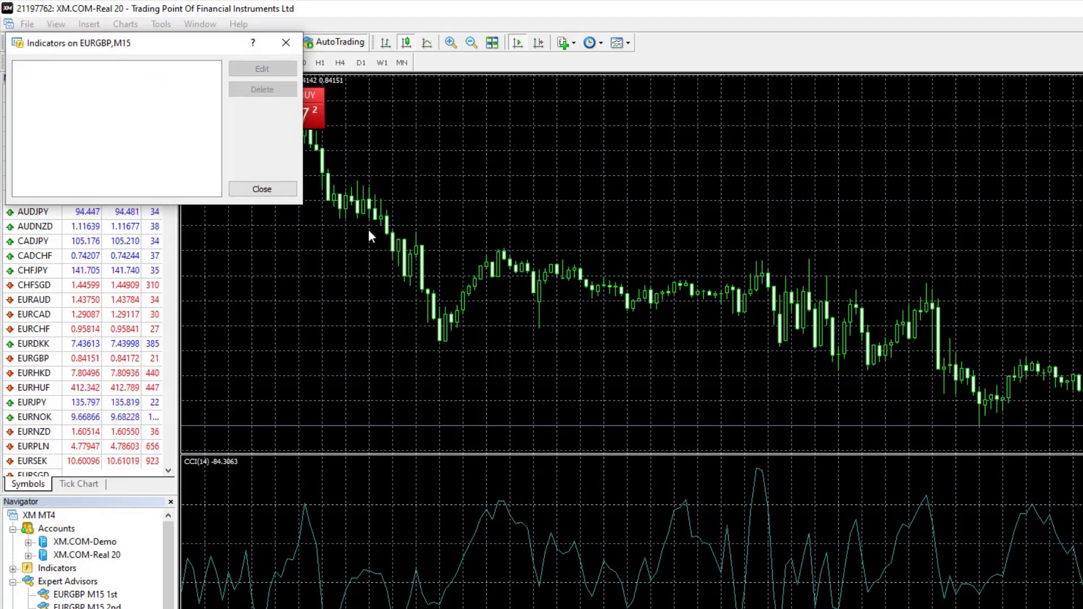
click(282, 191)
right_click(339, 331)
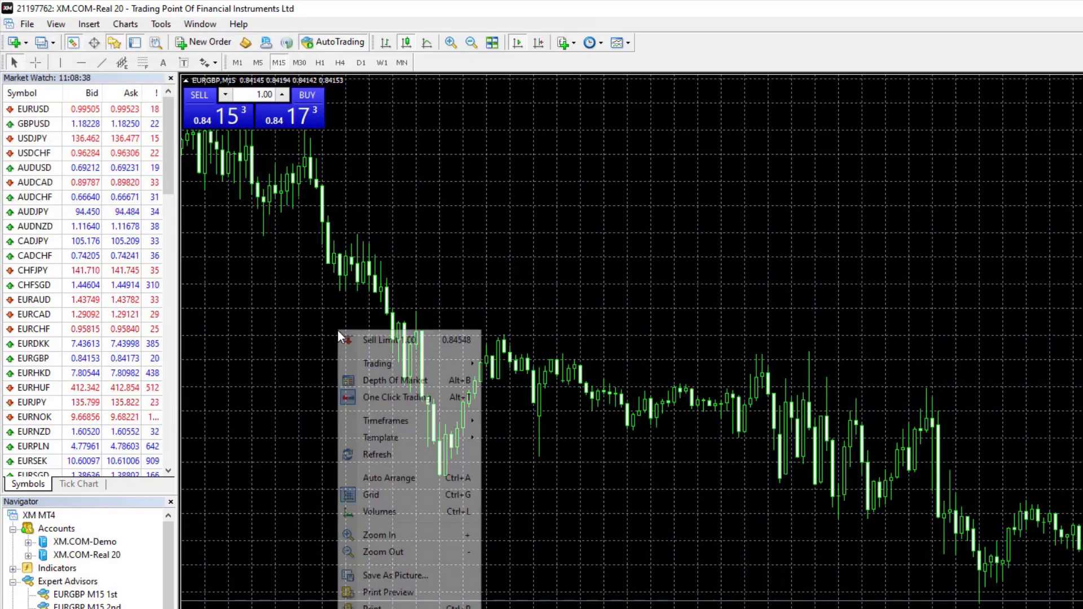
click(390, 399)
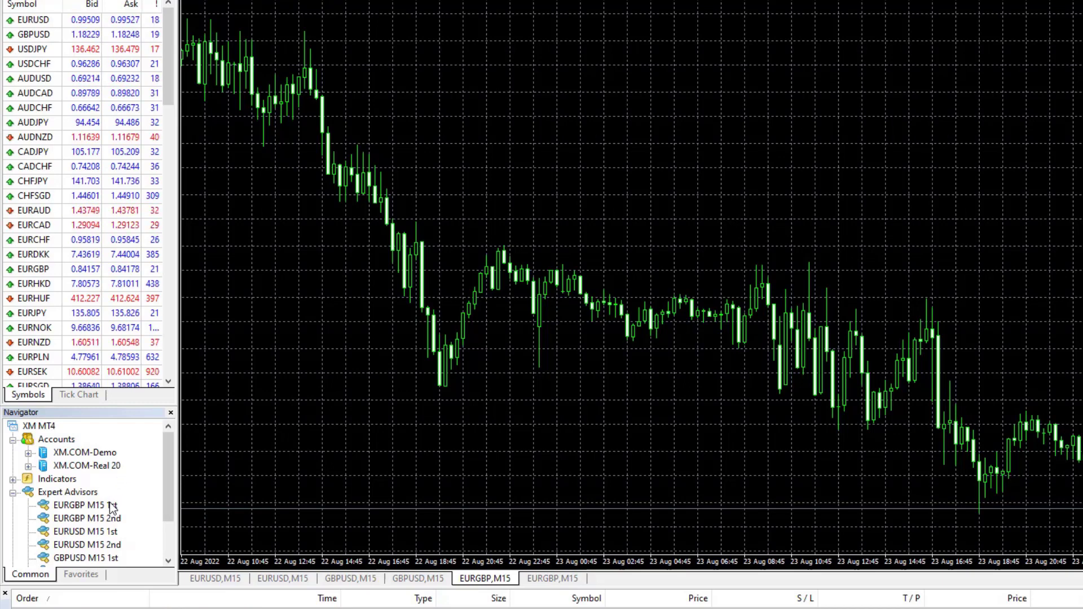
- Drag EURGBP M15 1st onto the EURGBP chart and review its Common and Inputs settings
click(102, 507)
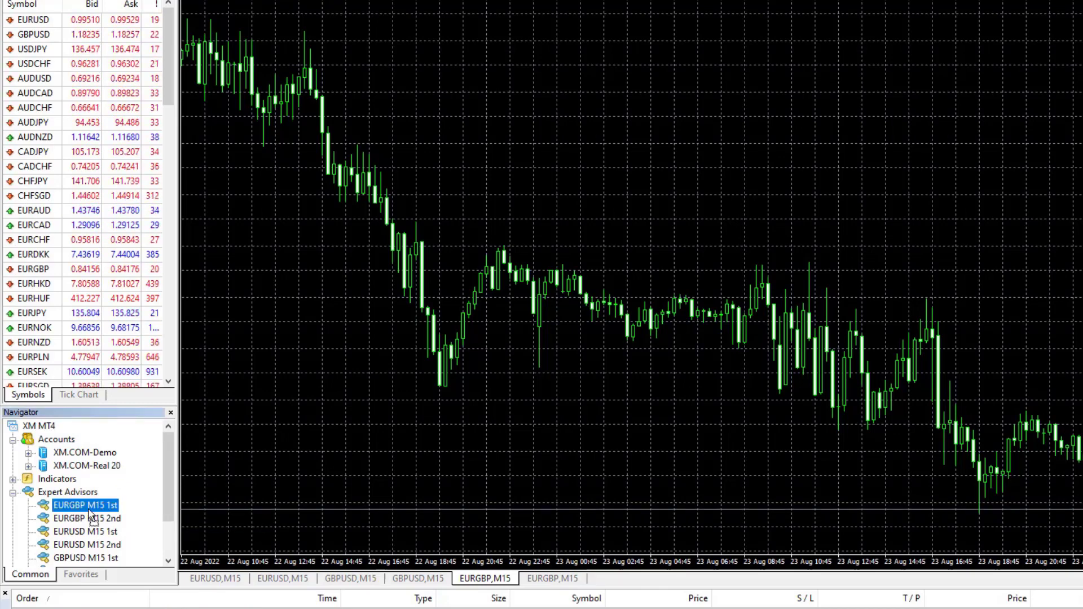
drag(505, 312, 121, 472)
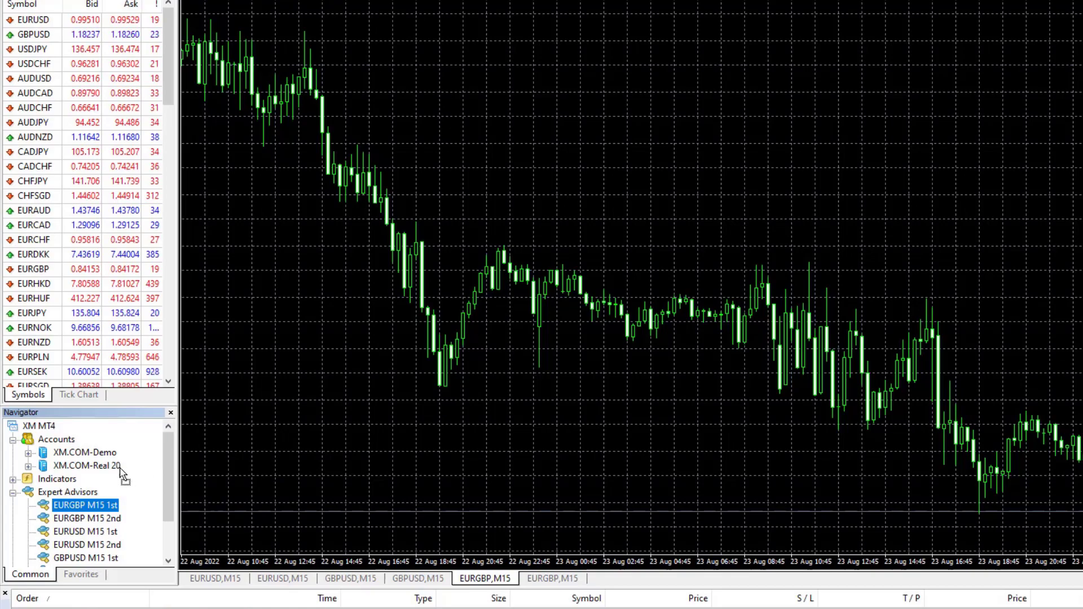
double_click(79, 505)
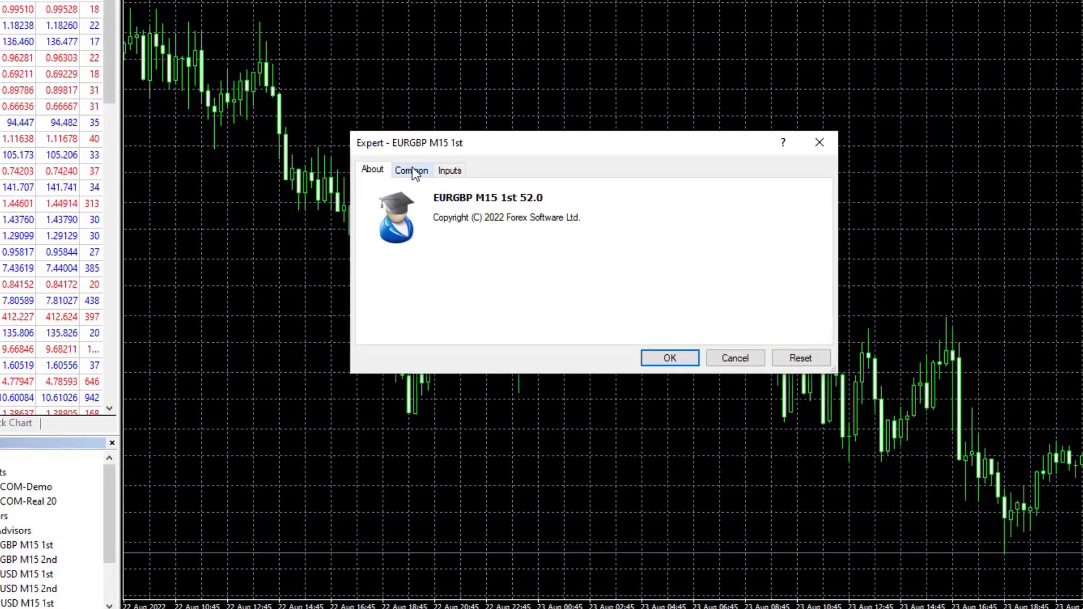
click(412, 170)
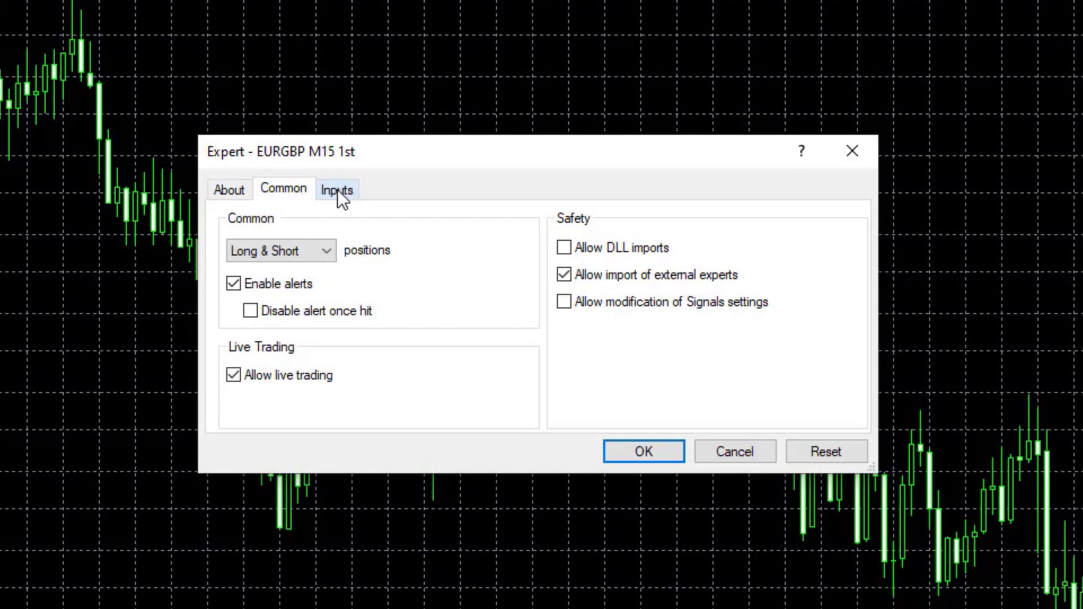
click(336, 190)
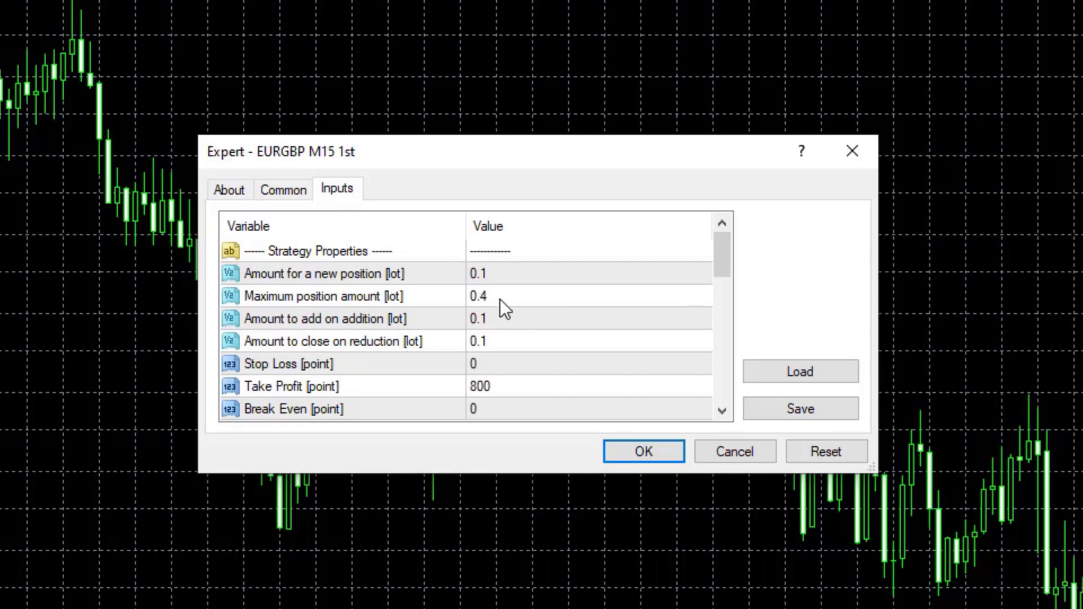
scroll(506, 330, down, 3)
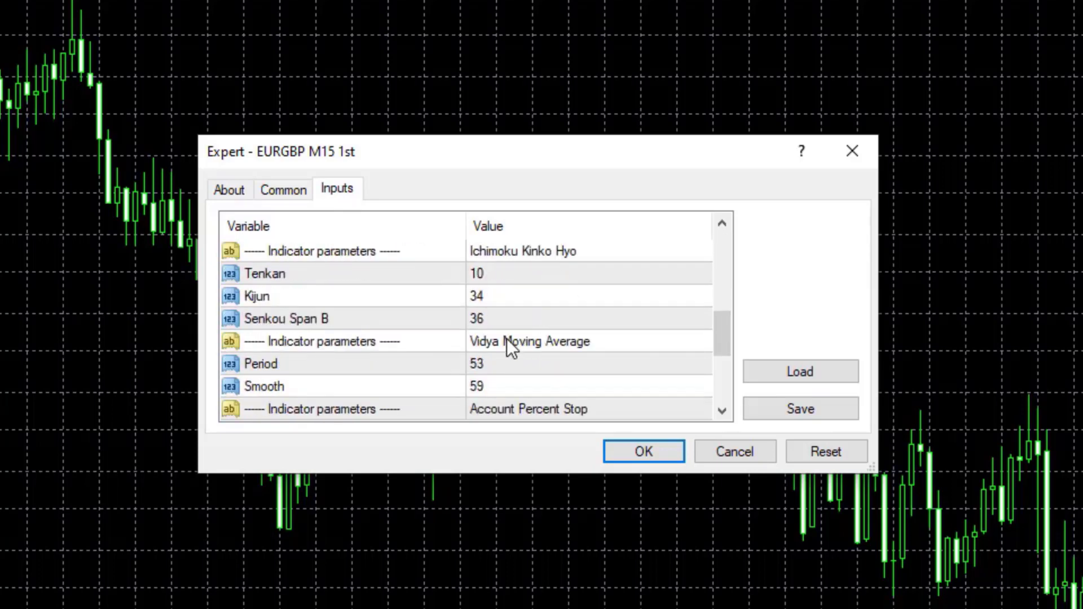
scroll(507, 338, down, 3)
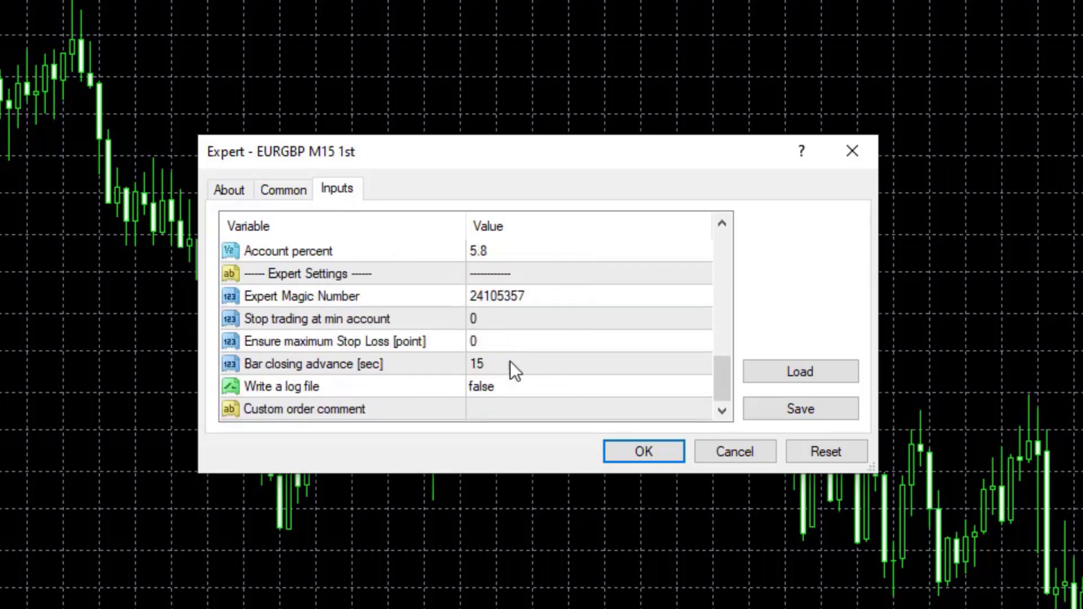
- Accept the EURGBP M15 1st settings and check the Journal for its successful load
click(626, 449)
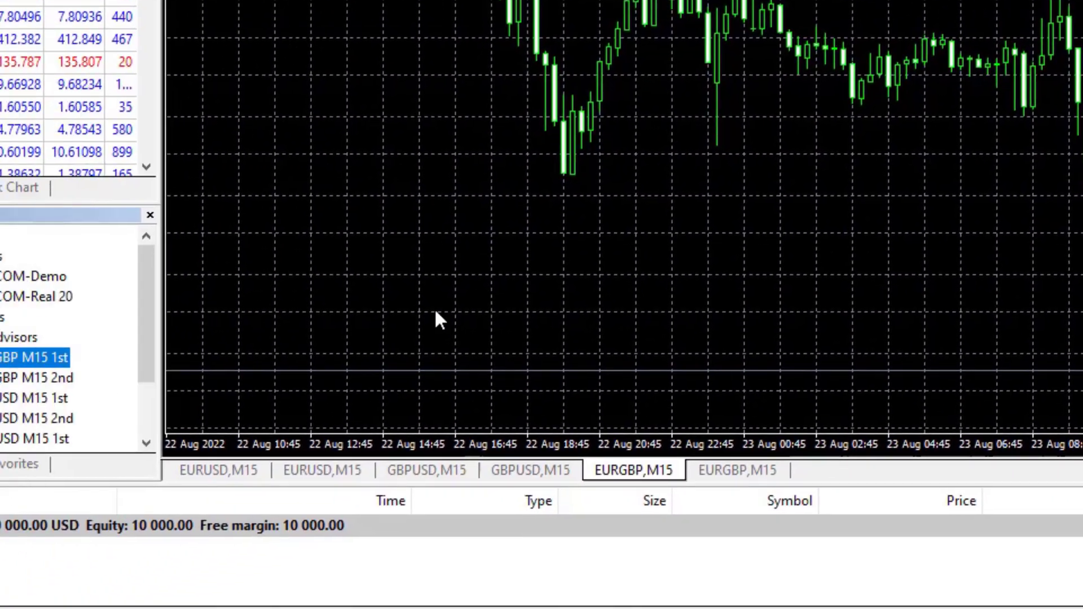
click(846, 566)
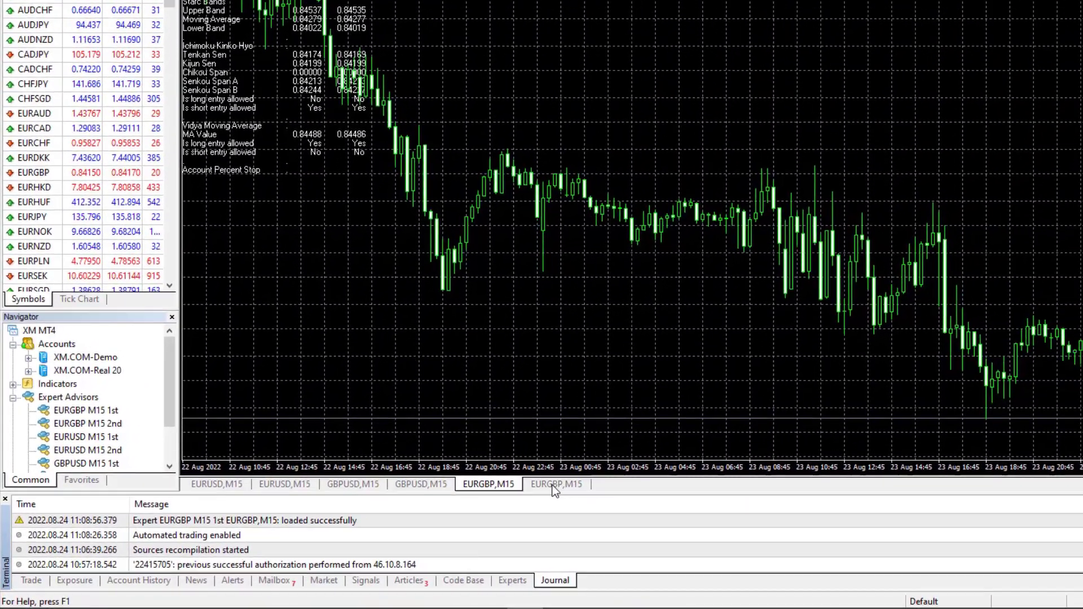
- Attach EURGBP M15 2nd to the second EURGBP chart after reviewing its inputs
click(555, 487)
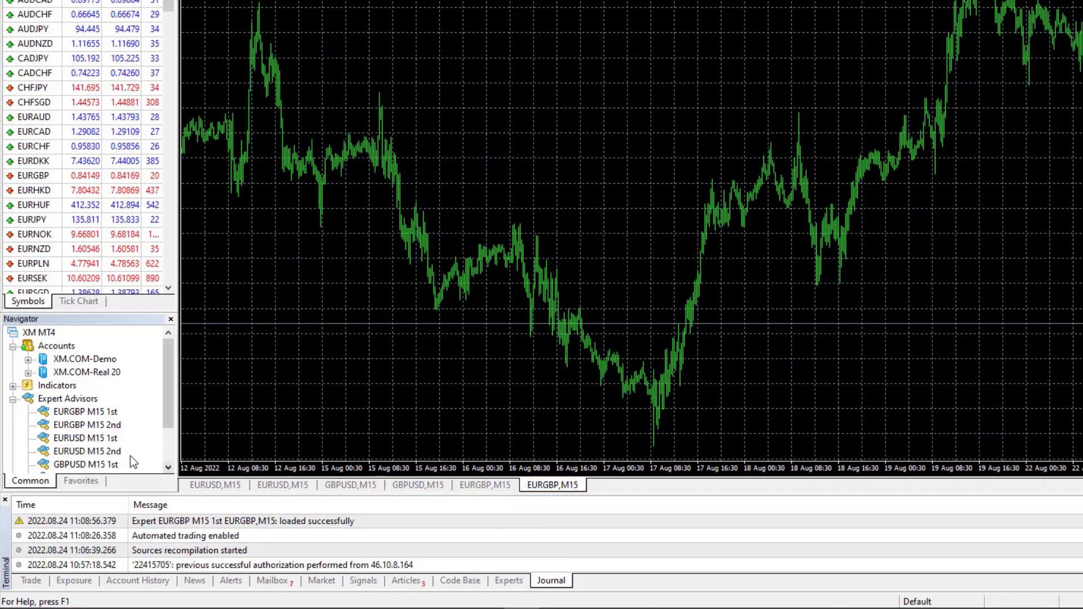
double_click(86, 428)
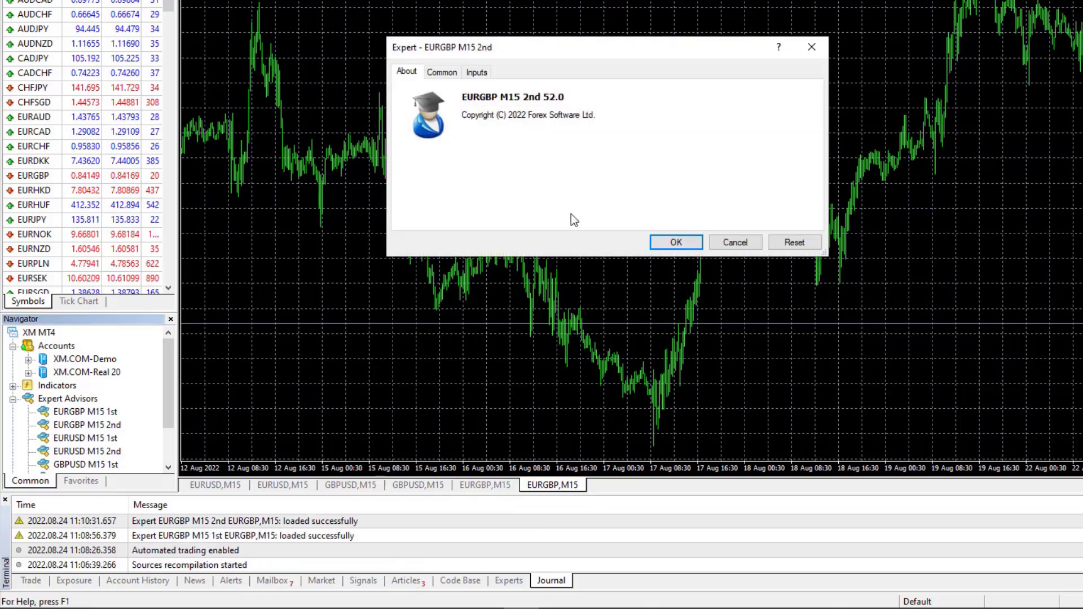
click(477, 72)
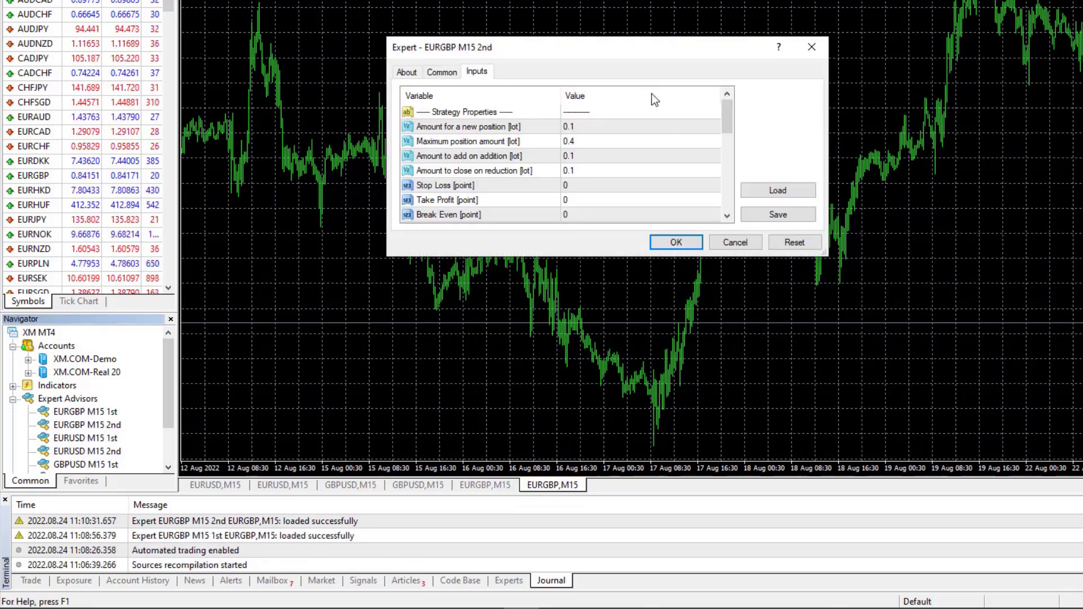
scroll(684, 169, down, 4)
scroll(684, 181, down, 2)
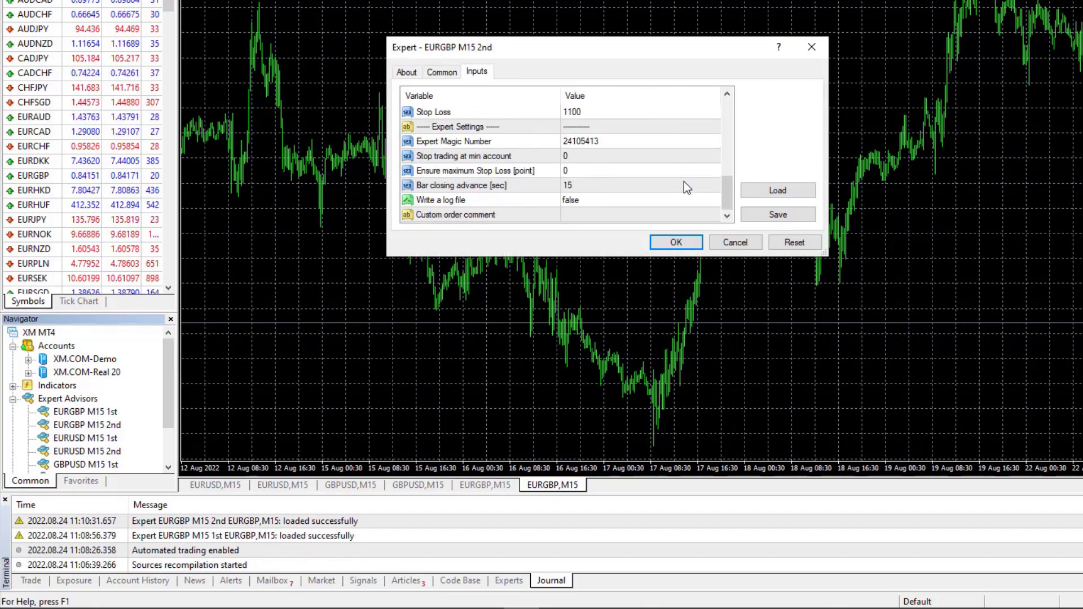
click(680, 241)
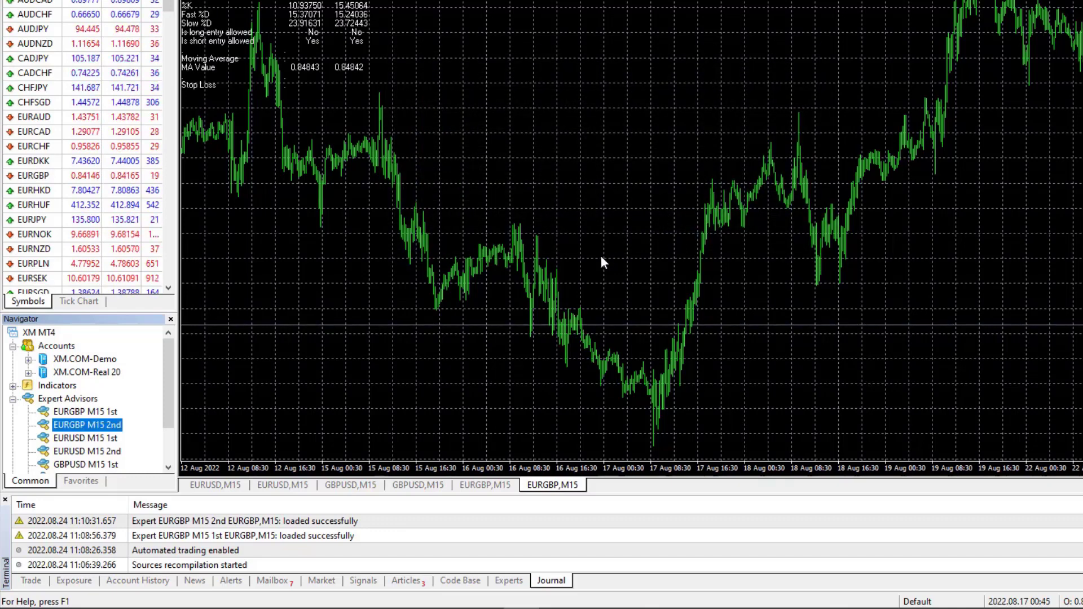
- Attach EURUSD M15 1st and 2nd to the first and second EURUSD charts
click(210, 489)
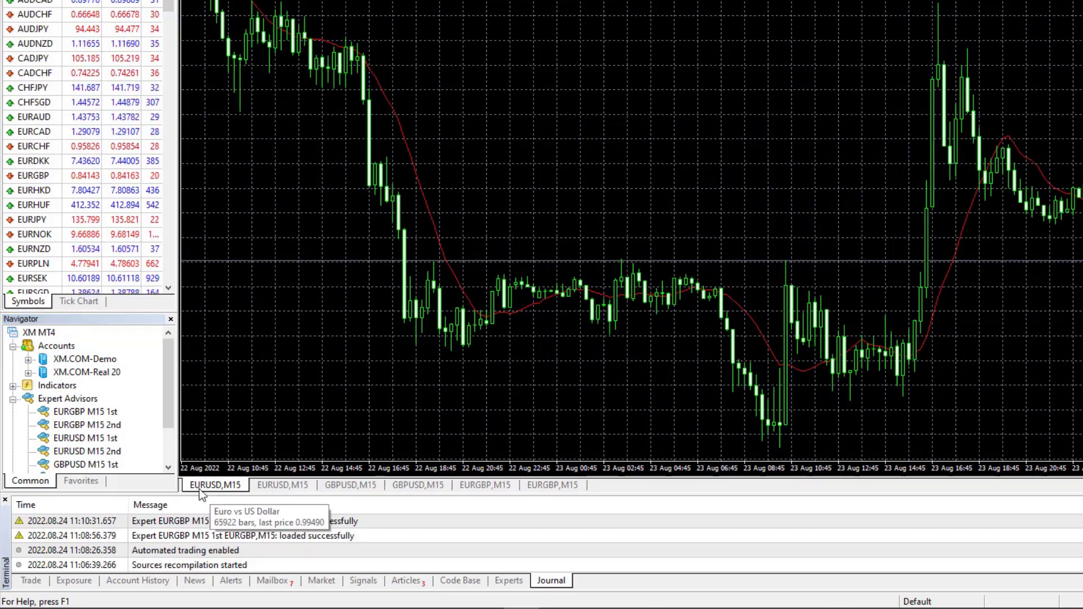
double_click(82, 444)
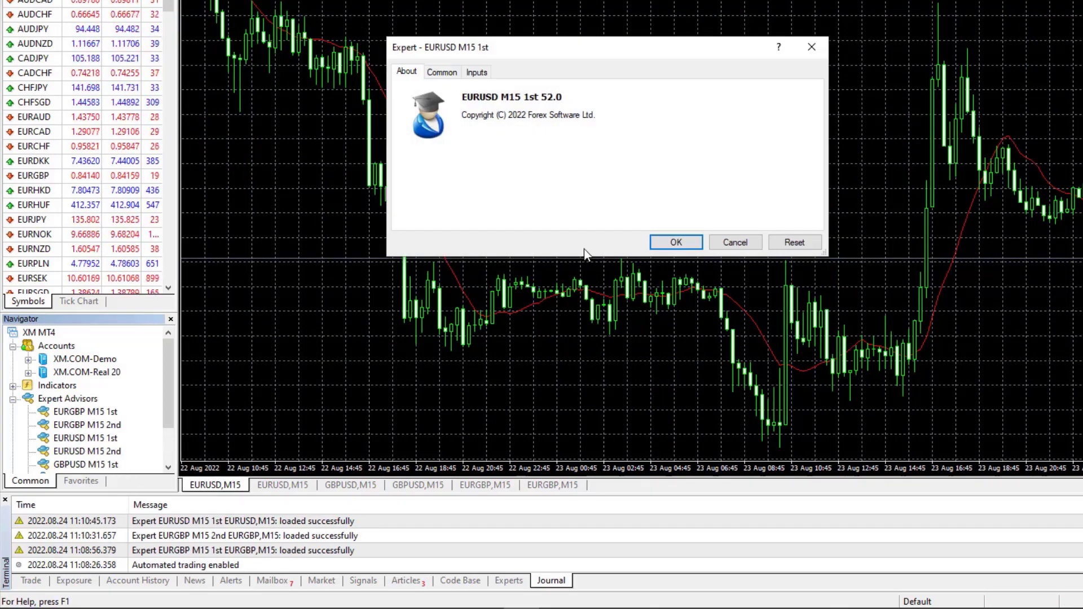
click(667, 244)
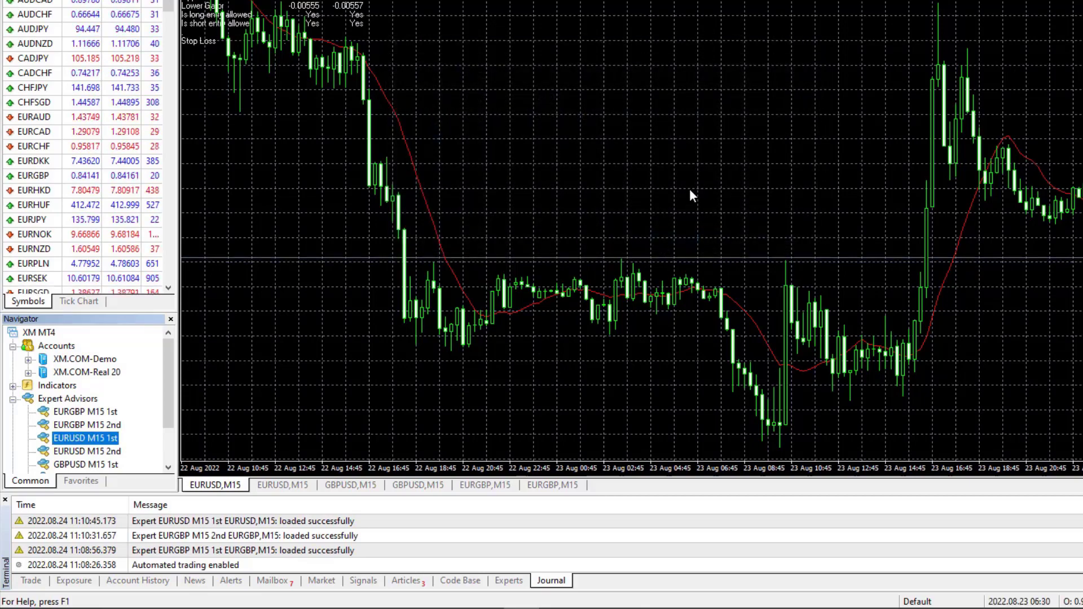
click(273, 485)
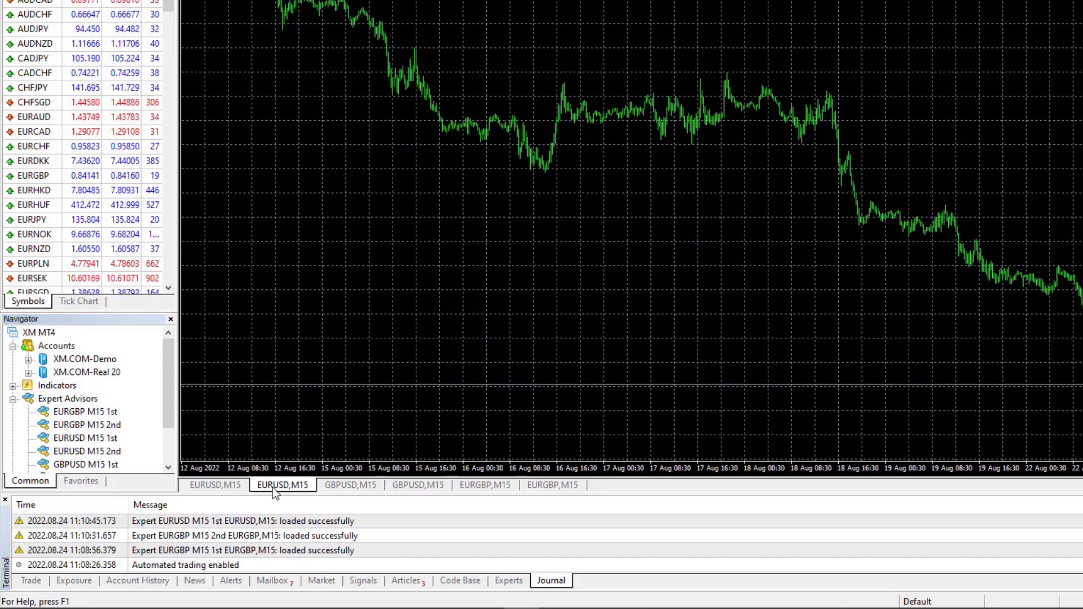
double_click(97, 455)
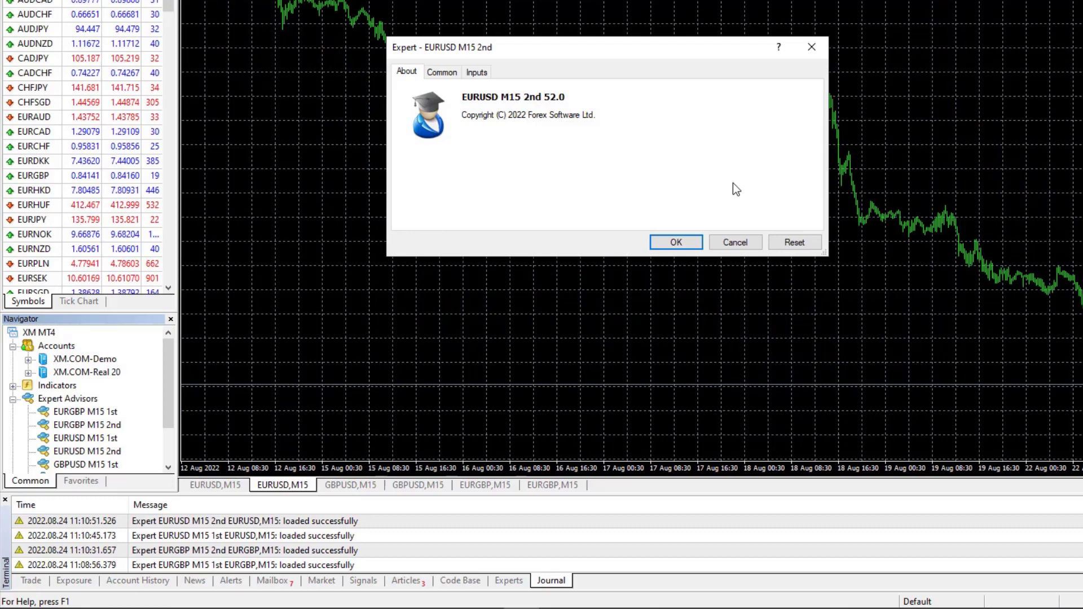
click(675, 241)
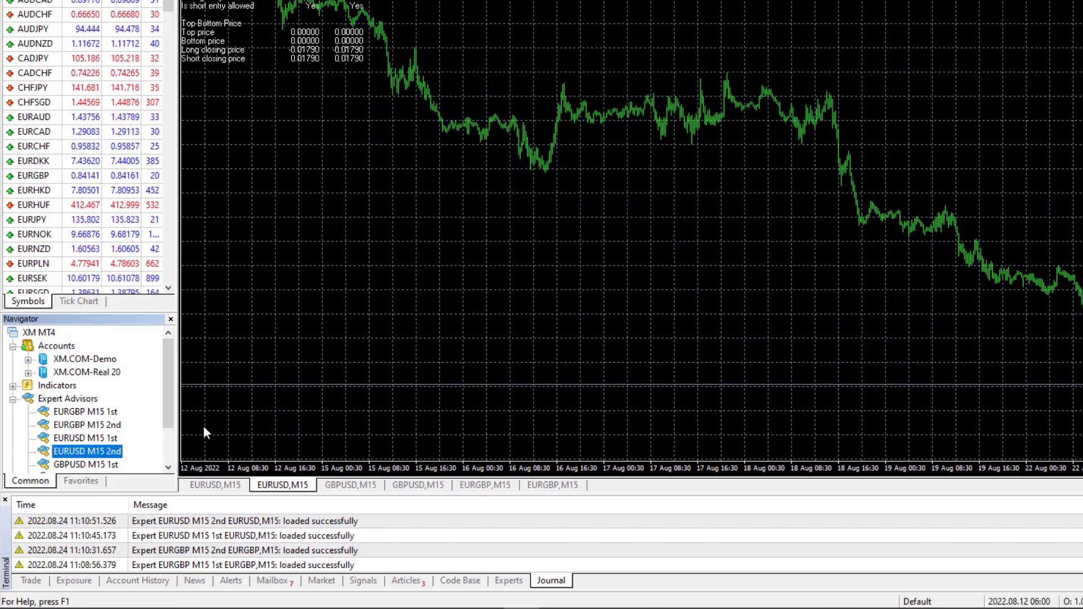
- Attach GBPUSD M15 1st and 2nd to the first and second GBPUSD charts
drag(171, 418, 171, 451)
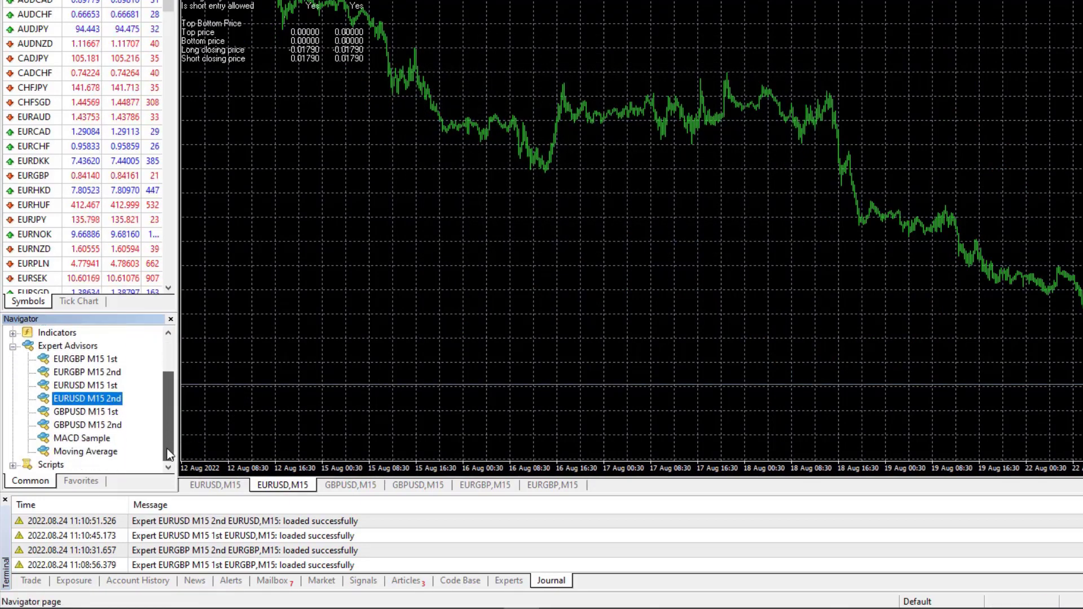
click(348, 487)
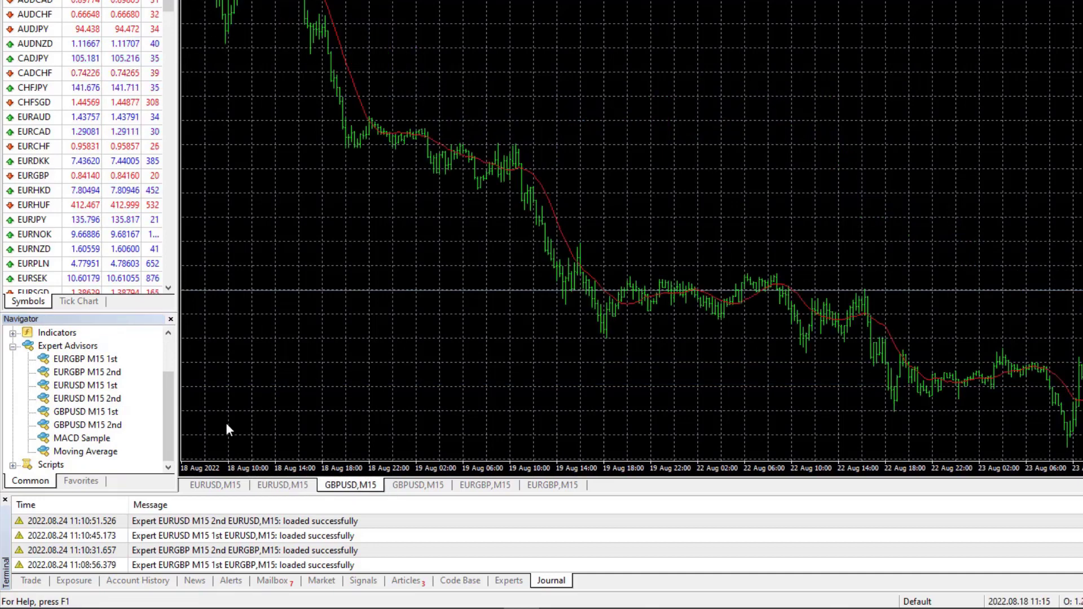
double_click(102, 412)
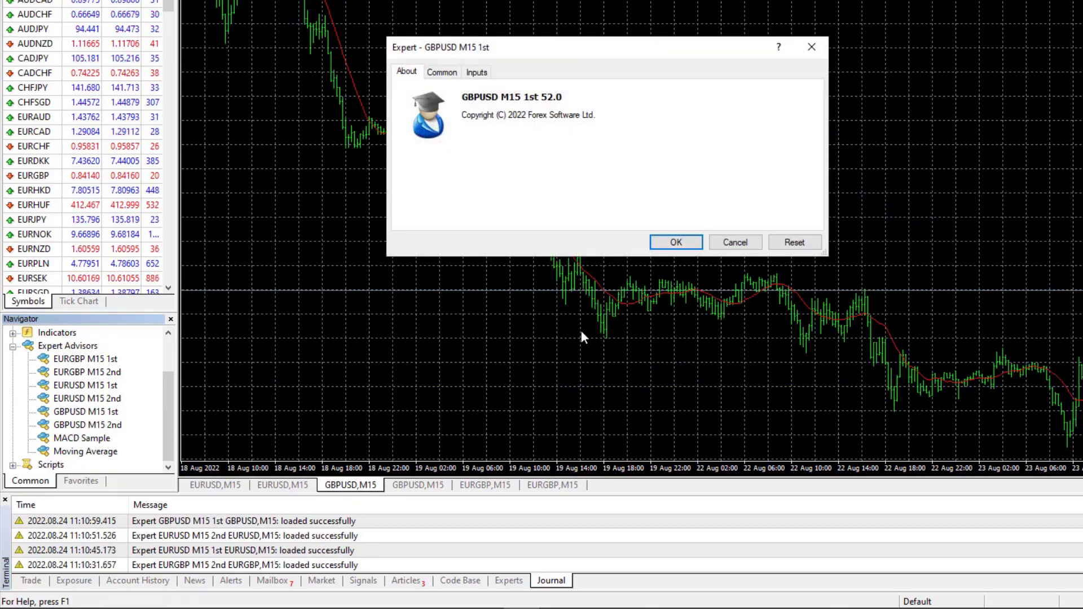
click(676, 243)
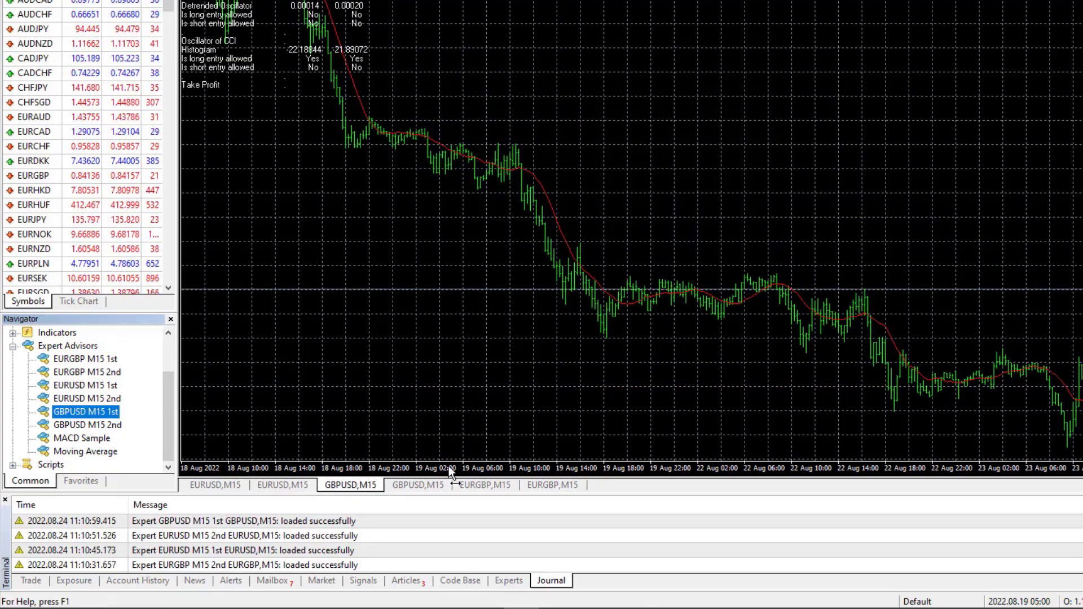
click(428, 486)
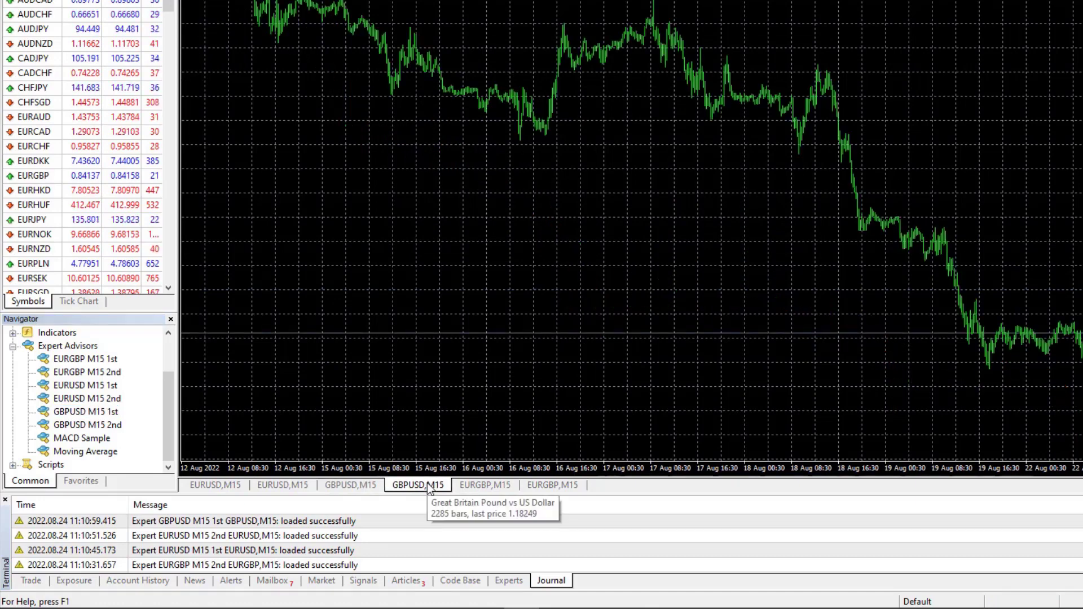
double_click(107, 426)
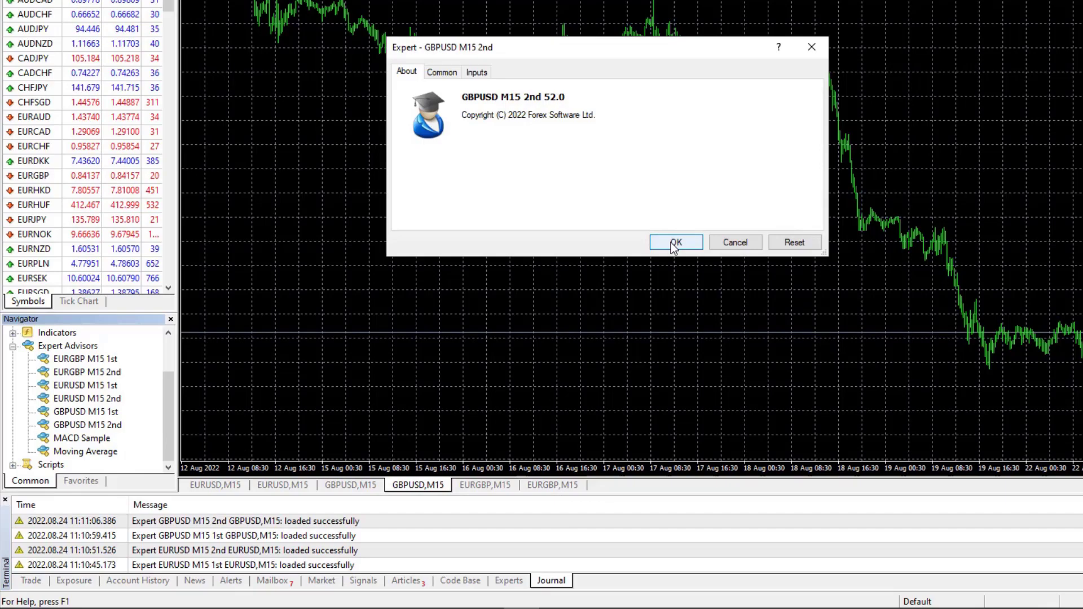
click(676, 242)
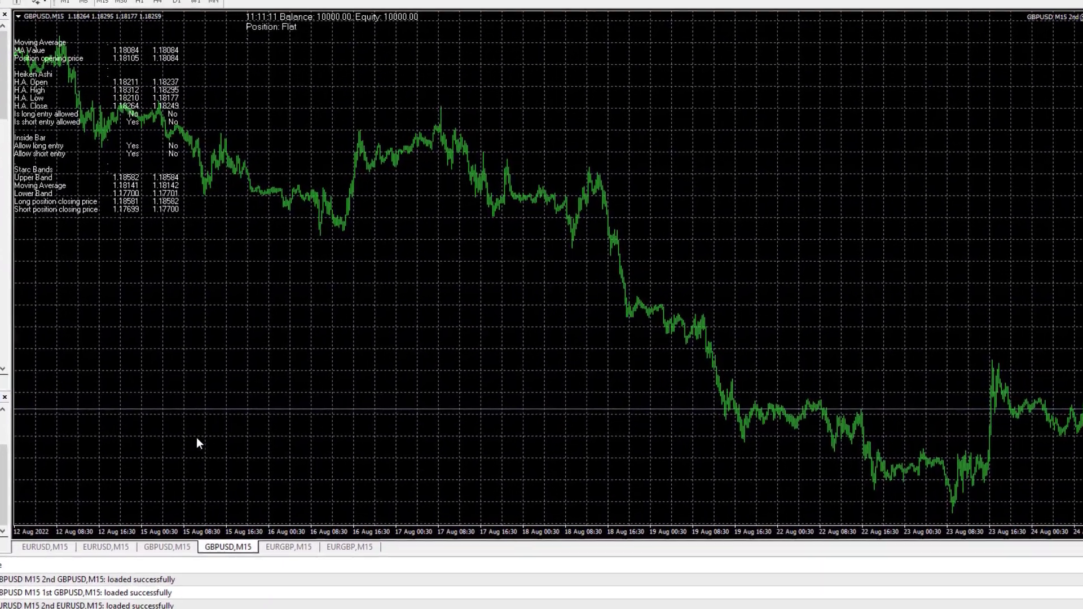
- View each of the six EURUSD, GBPUSD and EURGBP M15 charts to confirm advisors are running
click(54, 547)
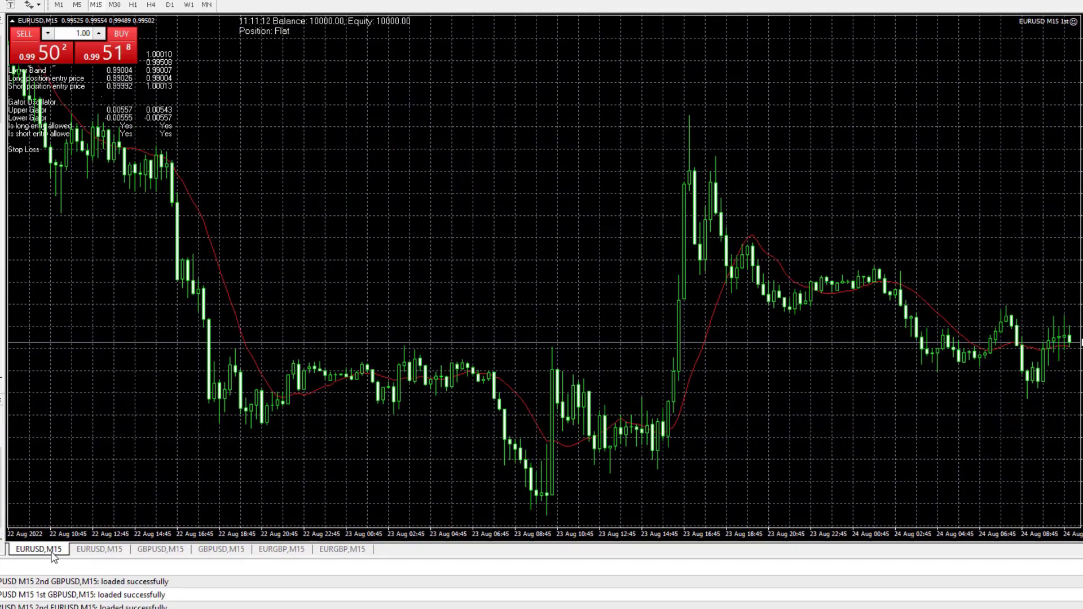
click(98, 548)
click(141, 550)
click(225, 552)
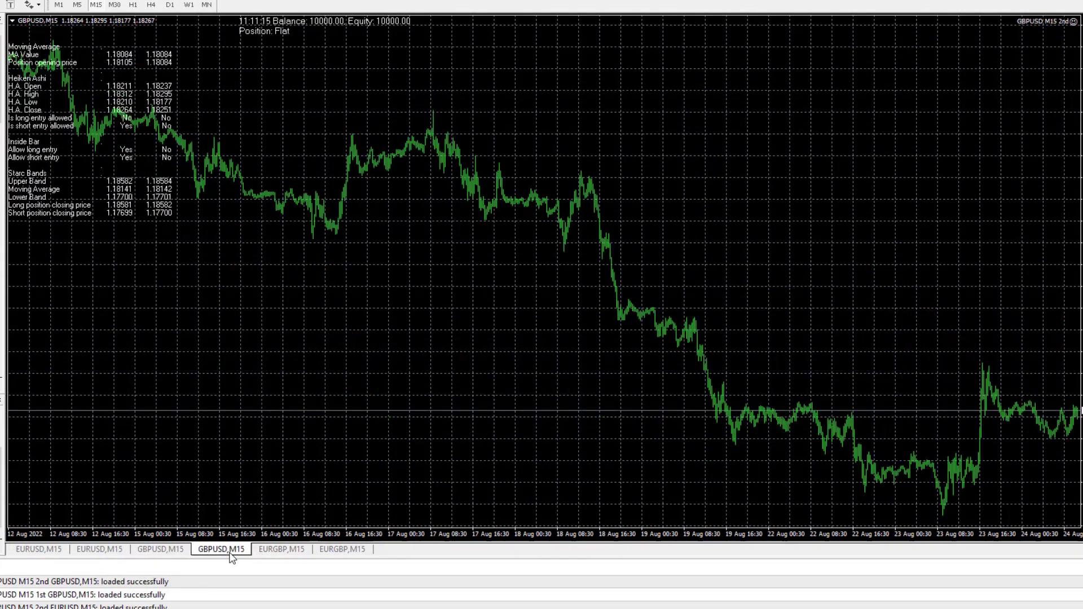
click(286, 550)
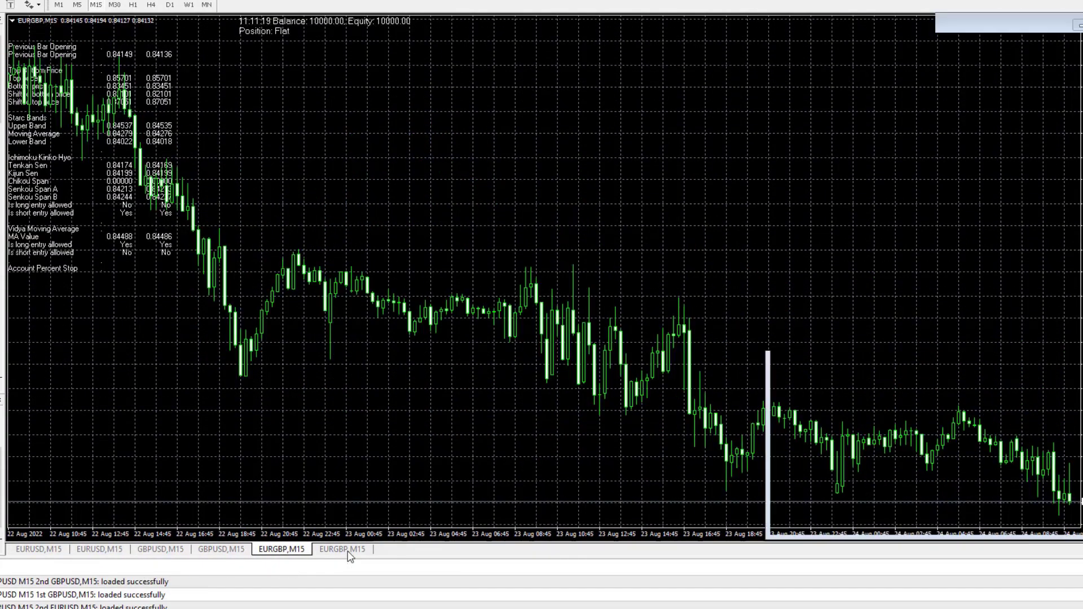
click(348, 550)
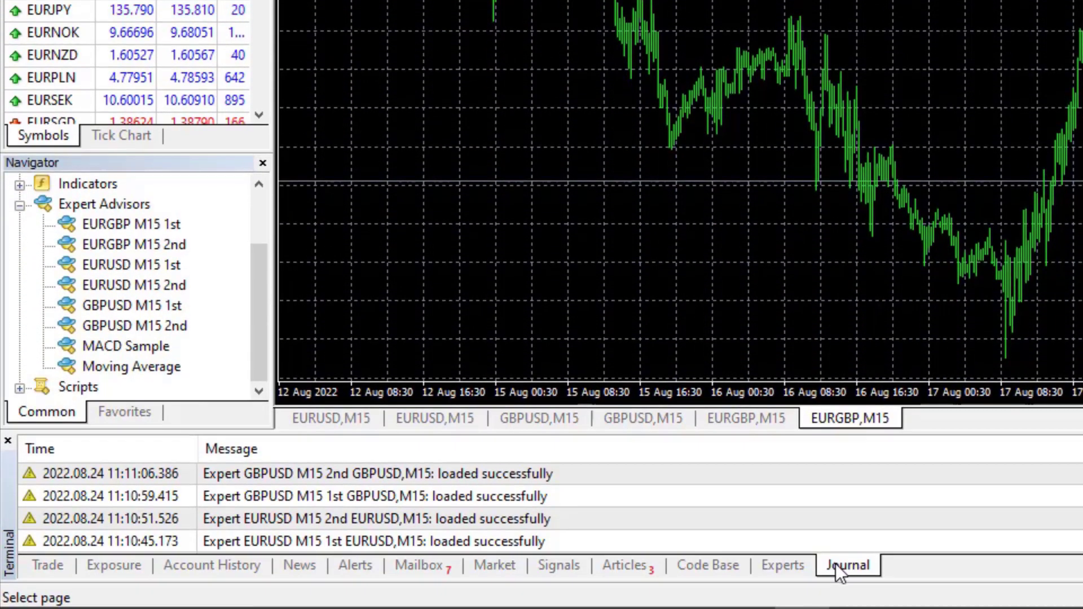
- Check the Journal's load entries, then show the Trade tab with the 10,000 USD balance
click(836, 565)
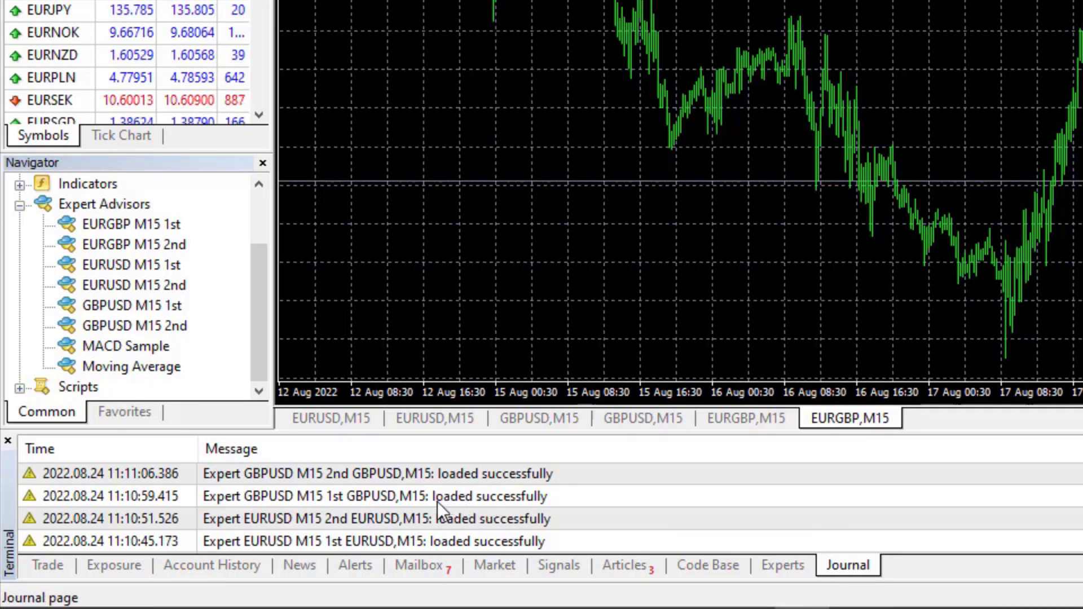
scroll(473, 503, down, 3)
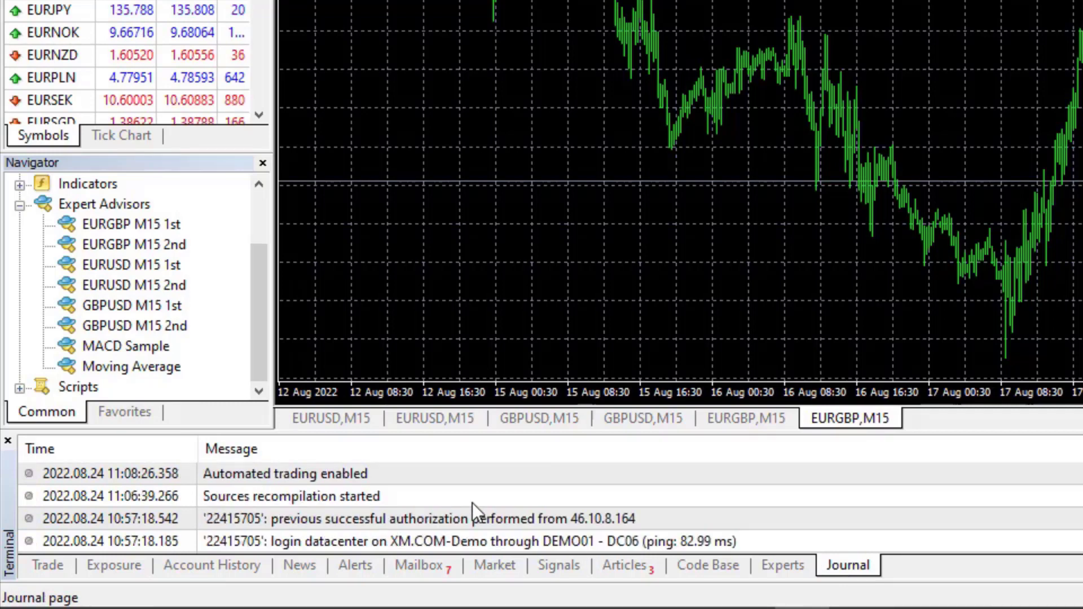
scroll(472, 502, up, 3)
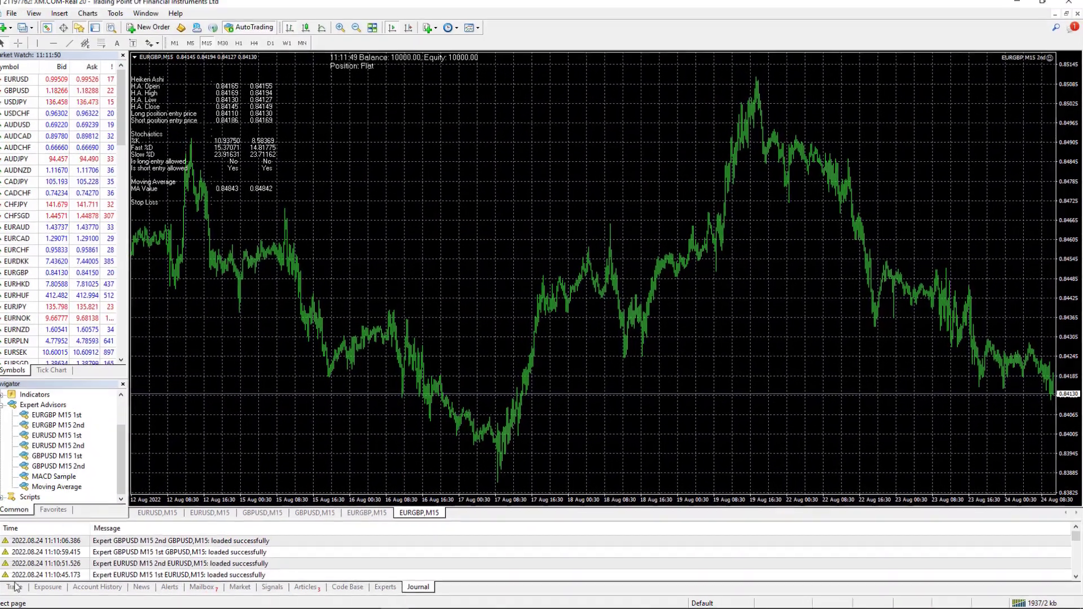
click(14, 587)
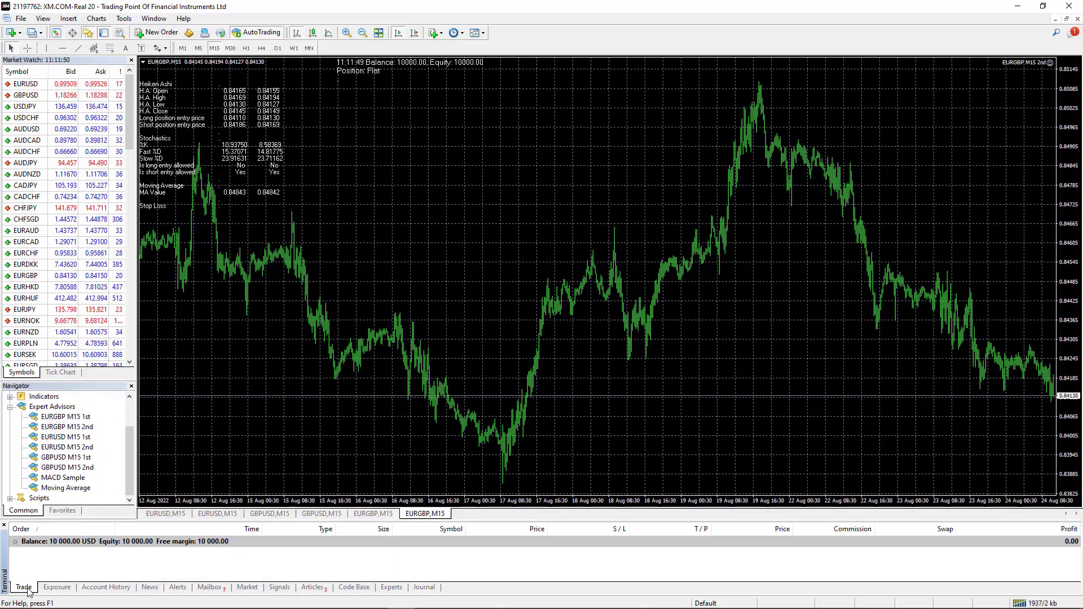